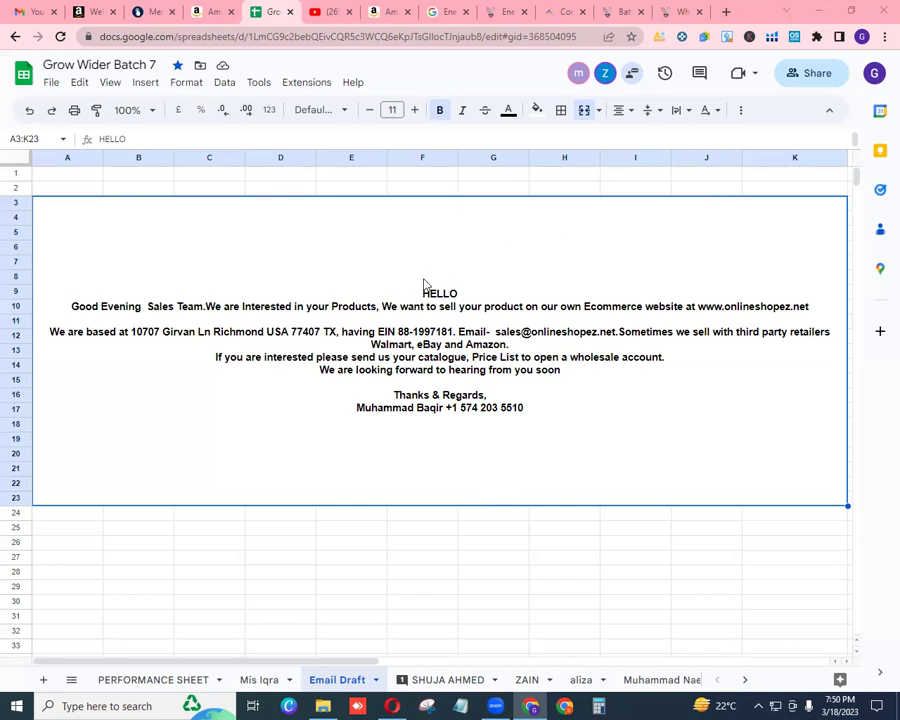
Compare the fields of the Energizer contact form with the contact details in the Email Draft sheet
{"action": "left_click", "coordinate": [553, 14]}
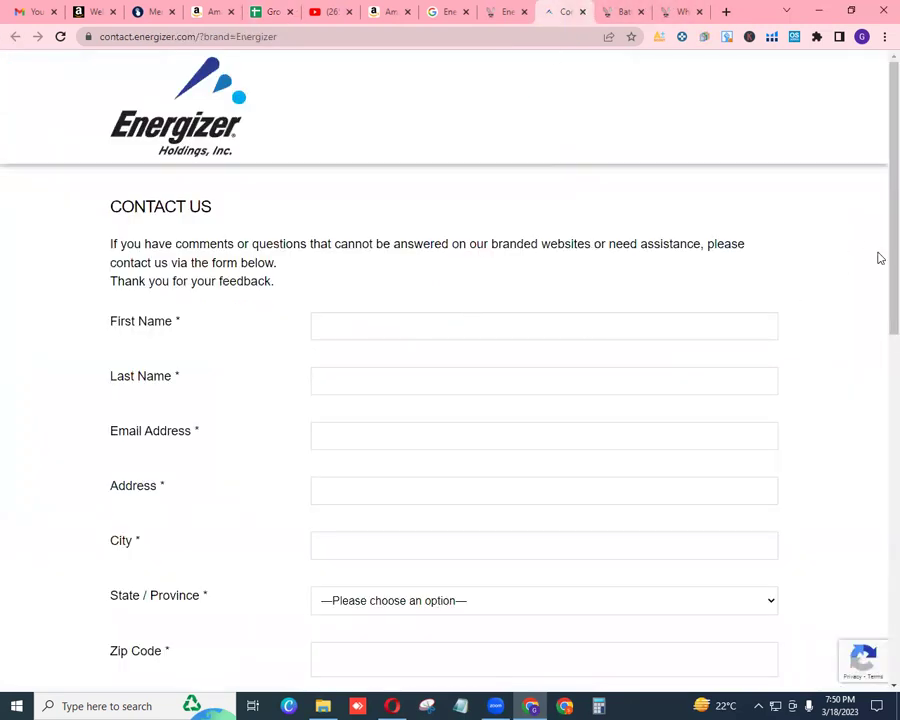
{"action": "scroll", "coordinate": [880, 271], "scroll_direction": "down", "scroll_amount": 2}
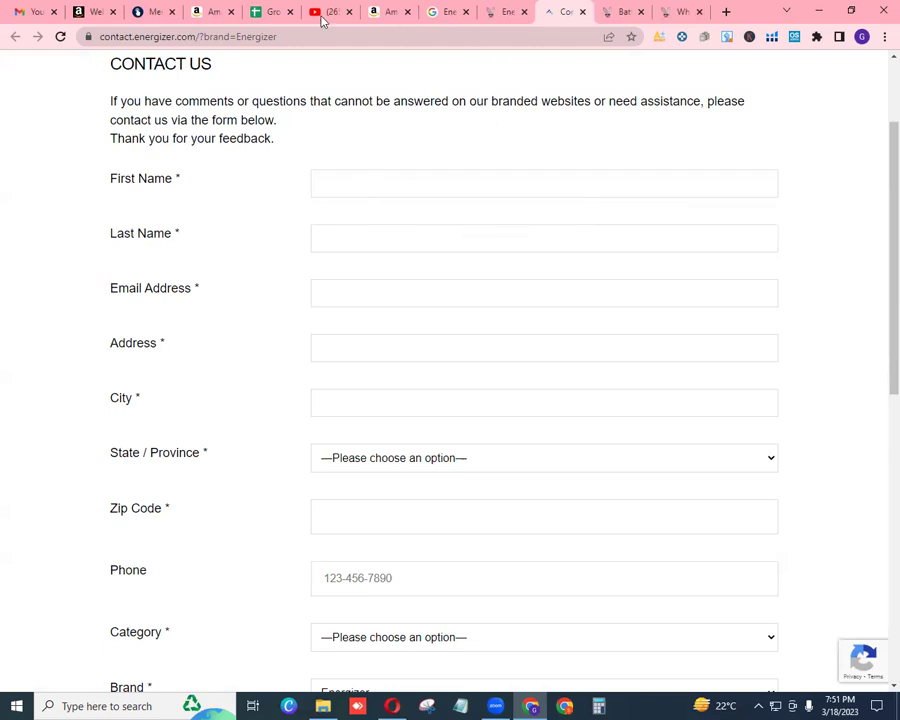
{"action": "left_click", "coordinate": [266, 12]}
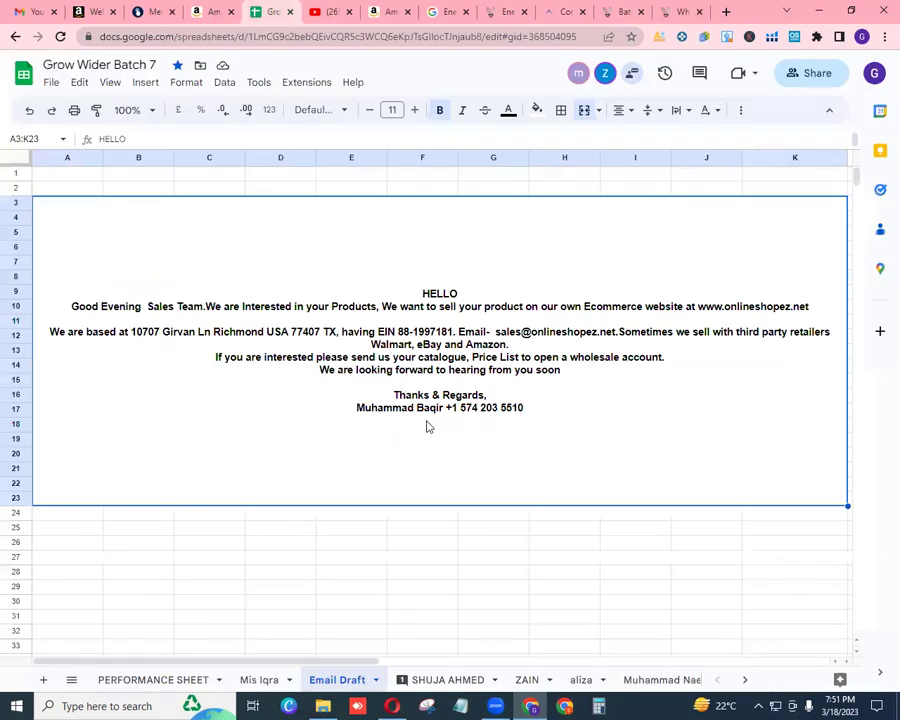
{"action": "left_click", "coordinate": [560, 13]}
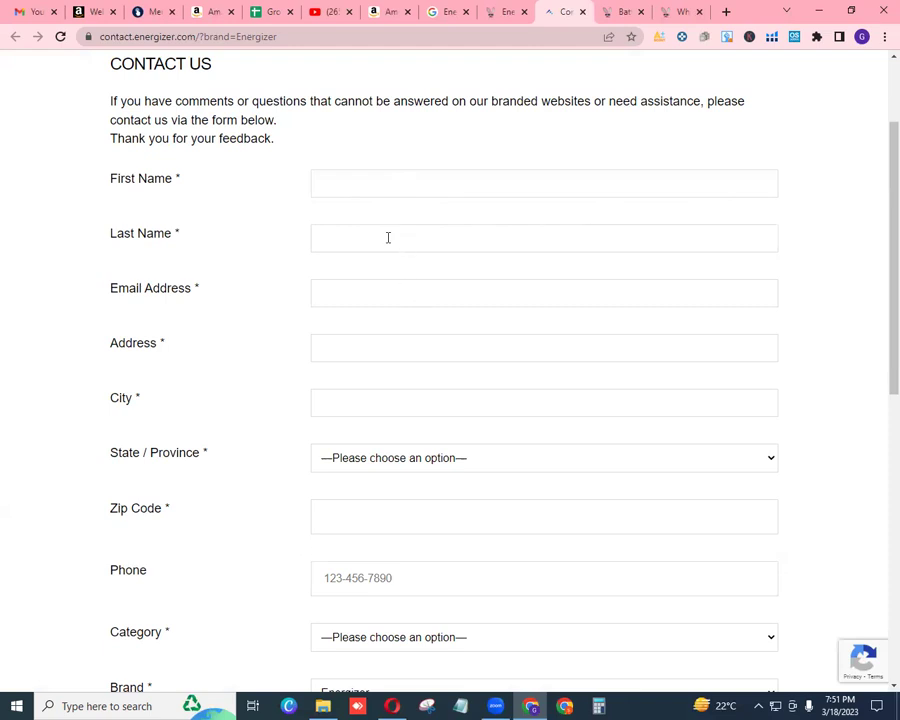
{"action": "left_click", "coordinate": [268, 13]}
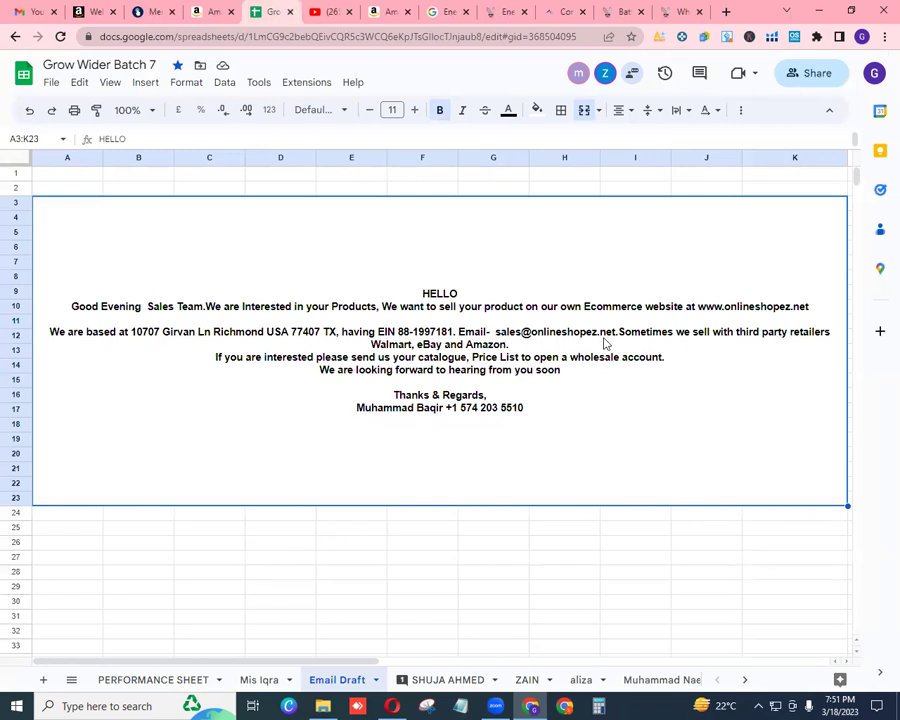
{"action": "left_click", "coordinate": [556, 12]}
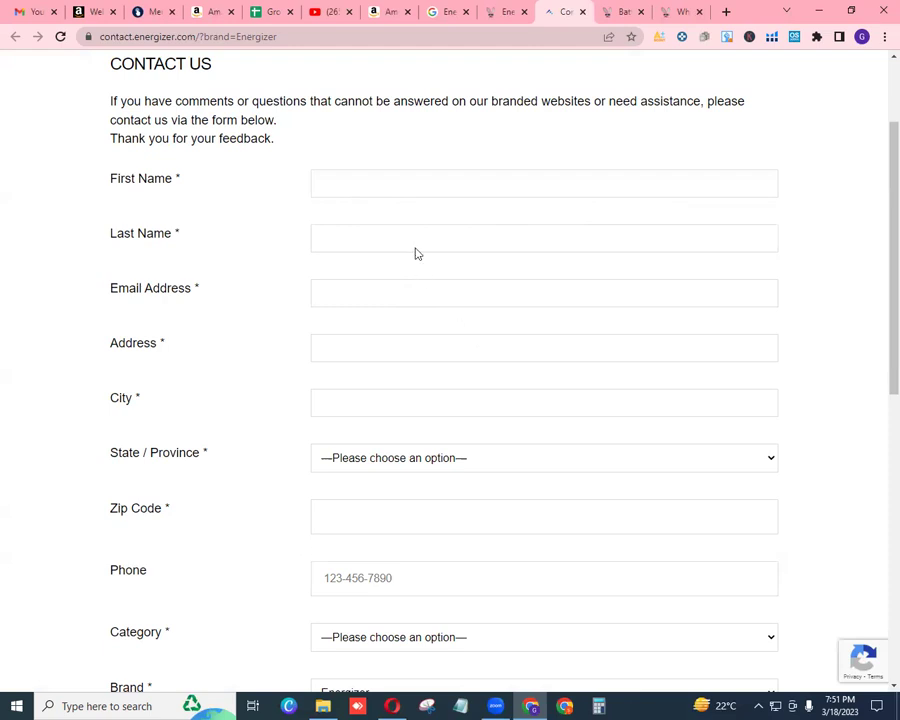
Copy the sender's full name from the Email Draft signature into the contact form's First Name field
{"action": "left_click", "coordinate": [408, 177]}
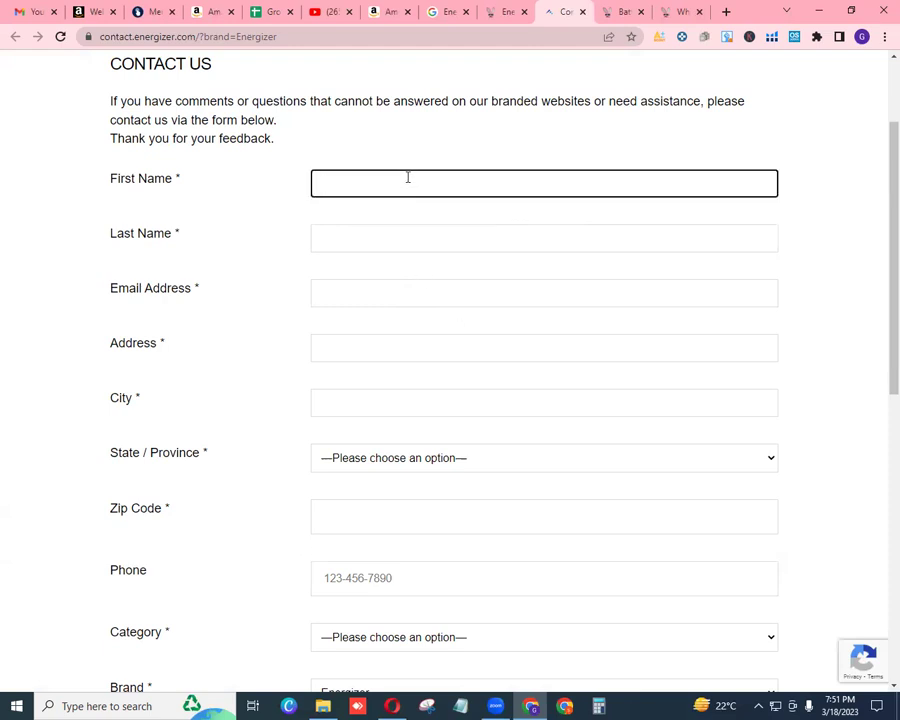
{"action": "left_click", "coordinate": [272, 12]}
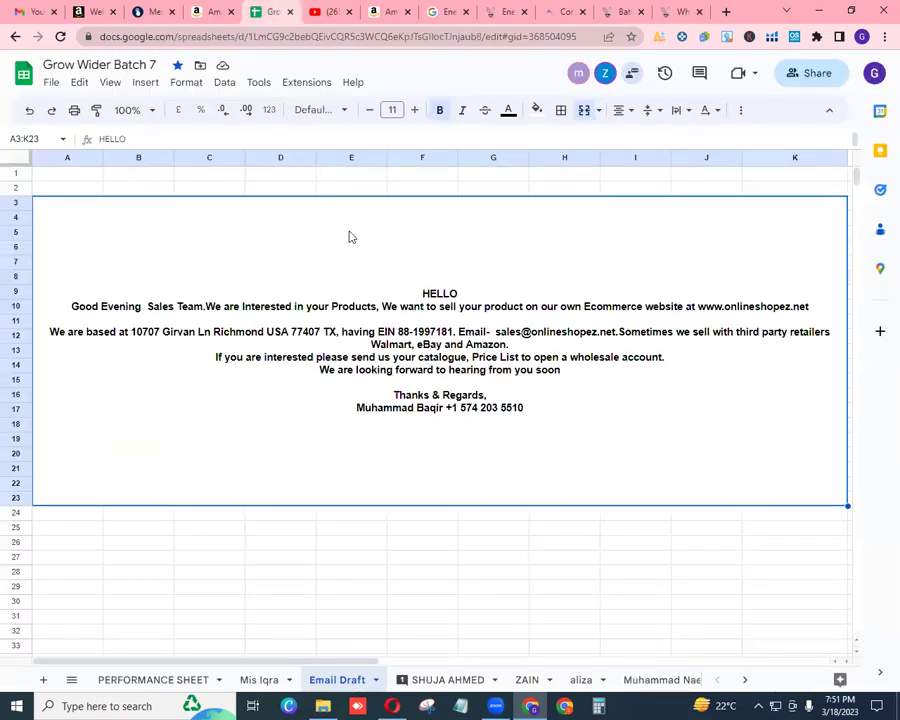
{"action": "double_click", "coordinate": [352, 414]}
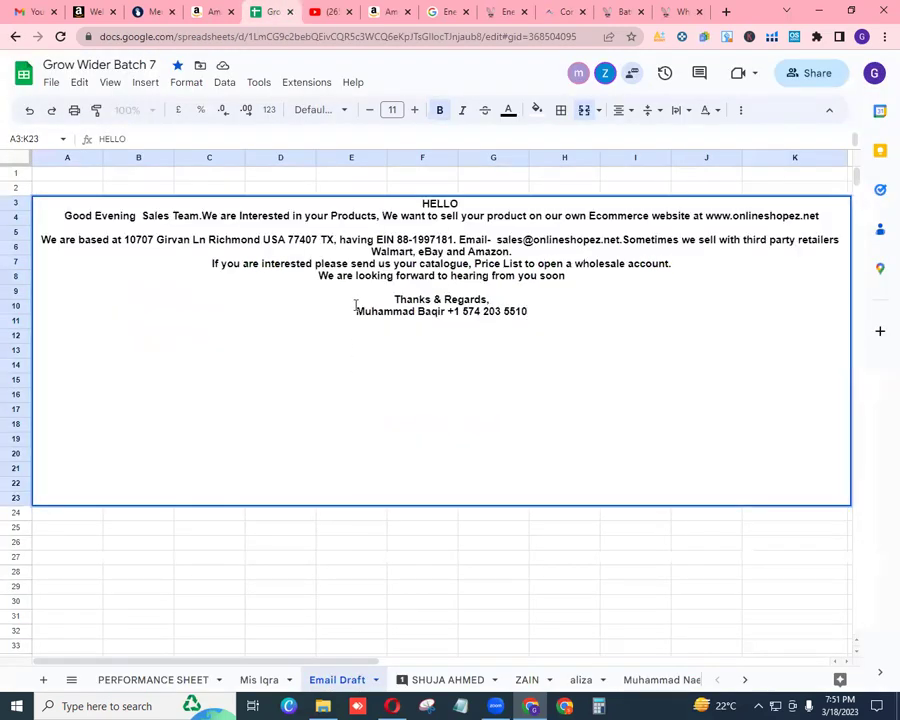
{"action": "left_click_drag", "start_coordinate": [357, 311], "coordinate": [434, 304]}
{"action": "right_click", "coordinate": [434, 305]}
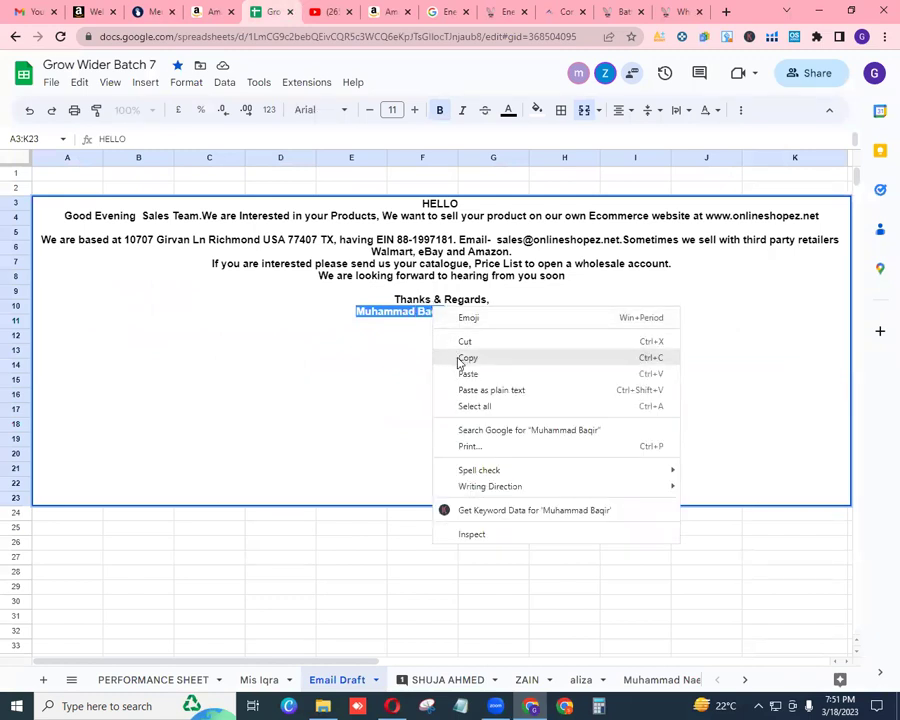
{"action": "left_click", "coordinate": [460, 357]}
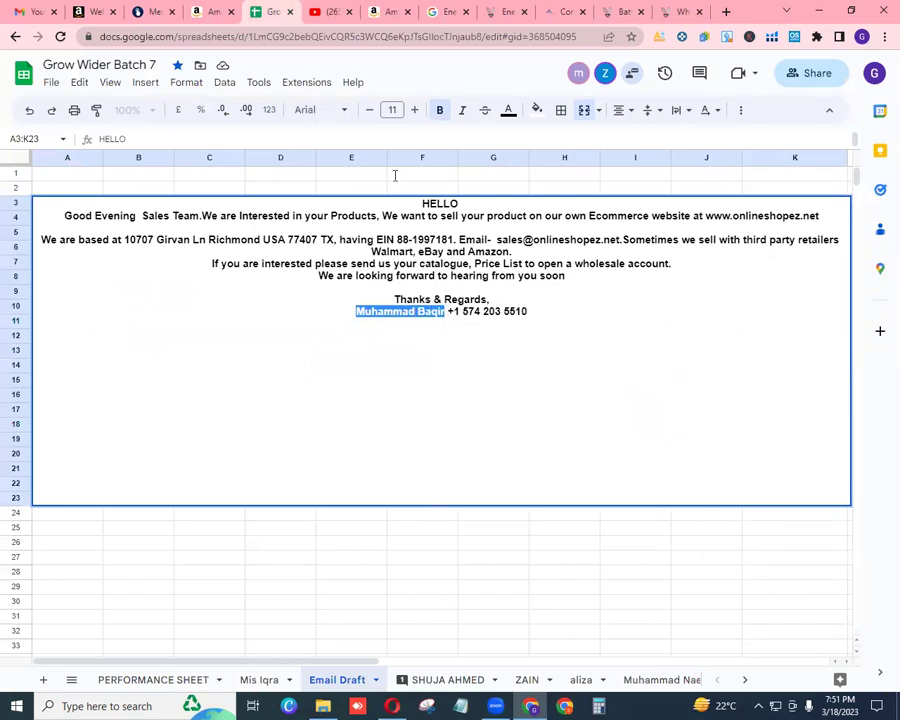
{"action": "left_click", "coordinate": [559, 13]}
{"action": "right_click", "coordinate": [380, 183]}
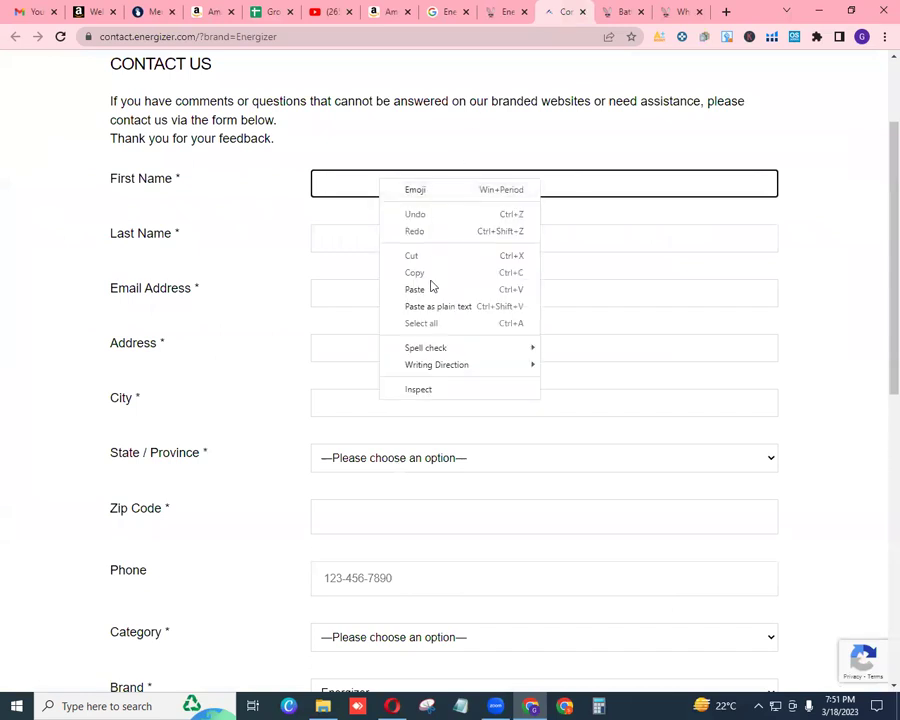
{"action": "left_click", "coordinate": [422, 290]}
Move the surname out of the First Name field into the Last Name field
{"action": "double_click", "coordinate": [393, 183]}
{"action": "right_click", "coordinate": [405, 185]}
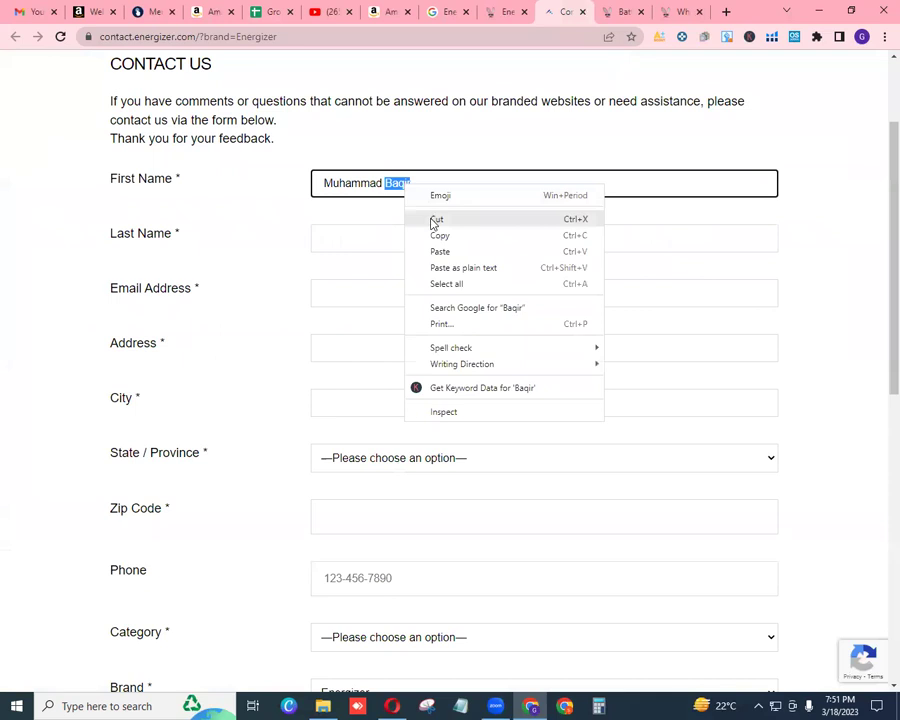
{"action": "left_click", "coordinate": [434, 221]}
{"action": "left_click", "coordinate": [380, 247]}
{"action": "right_click", "coordinate": [379, 247]}
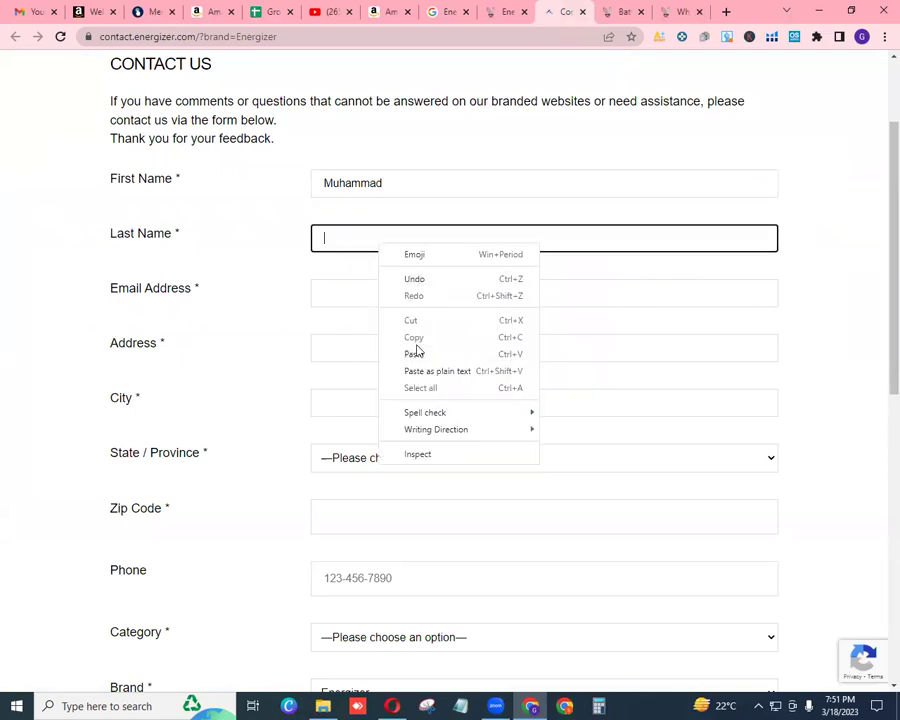
{"action": "left_click", "coordinate": [414, 353]}
Copy the sales e-mail address from the Email Draft text into the contact form's Email Address field
{"action": "left_click", "coordinate": [336, 298]}
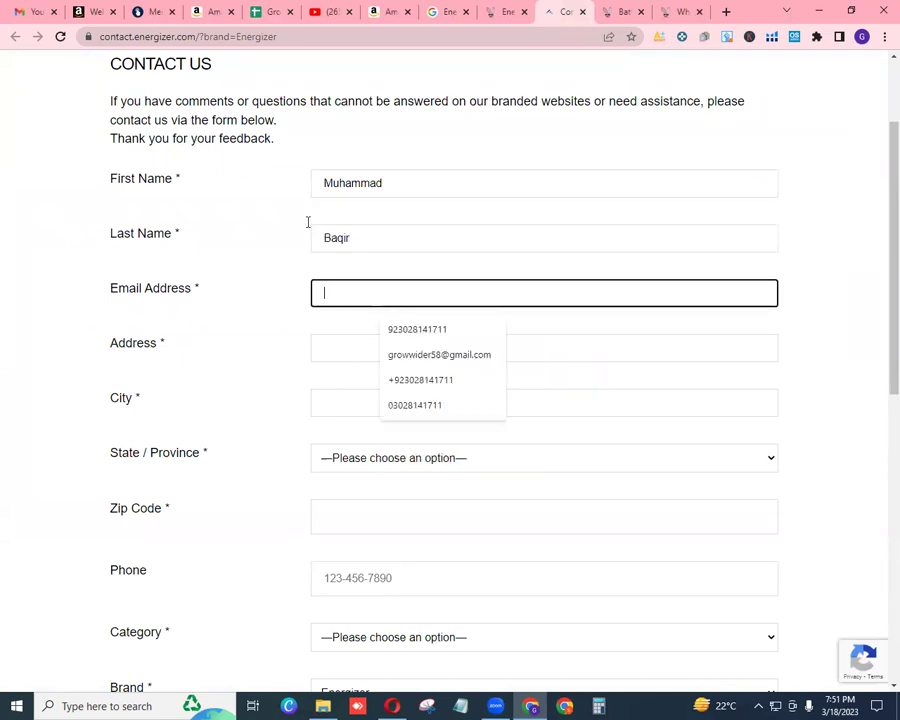
{"action": "left_click", "coordinate": [268, 12]}
{"action": "key", "text": "Left"}
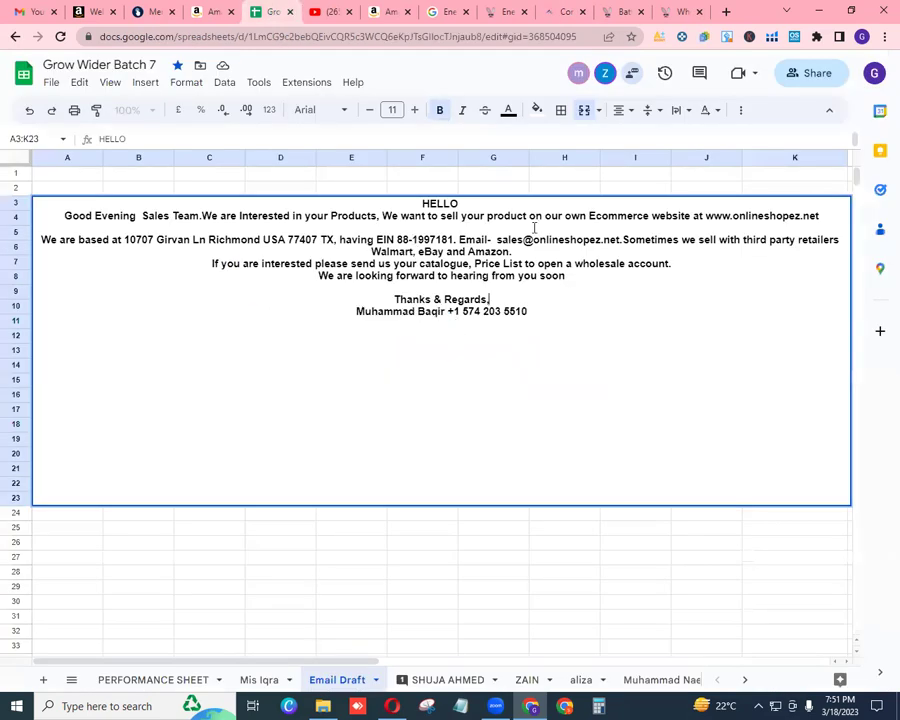
{"action": "left_click_drag", "start_coordinate": [495, 242], "coordinate": [622, 240]}
{"action": "right_click", "coordinate": [590, 246]}
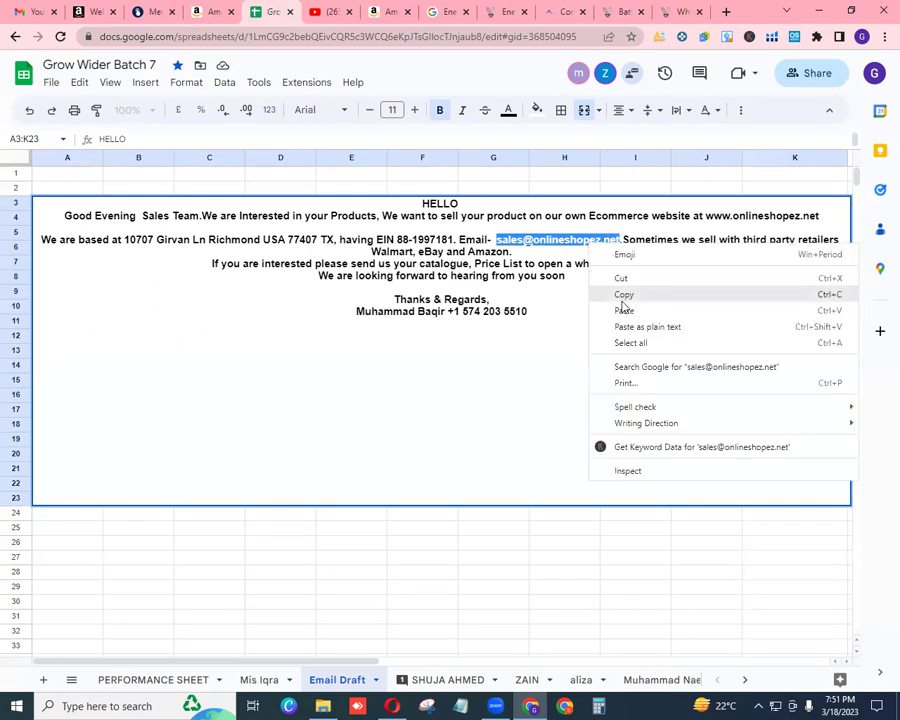
{"action": "left_click", "coordinate": [623, 296]}
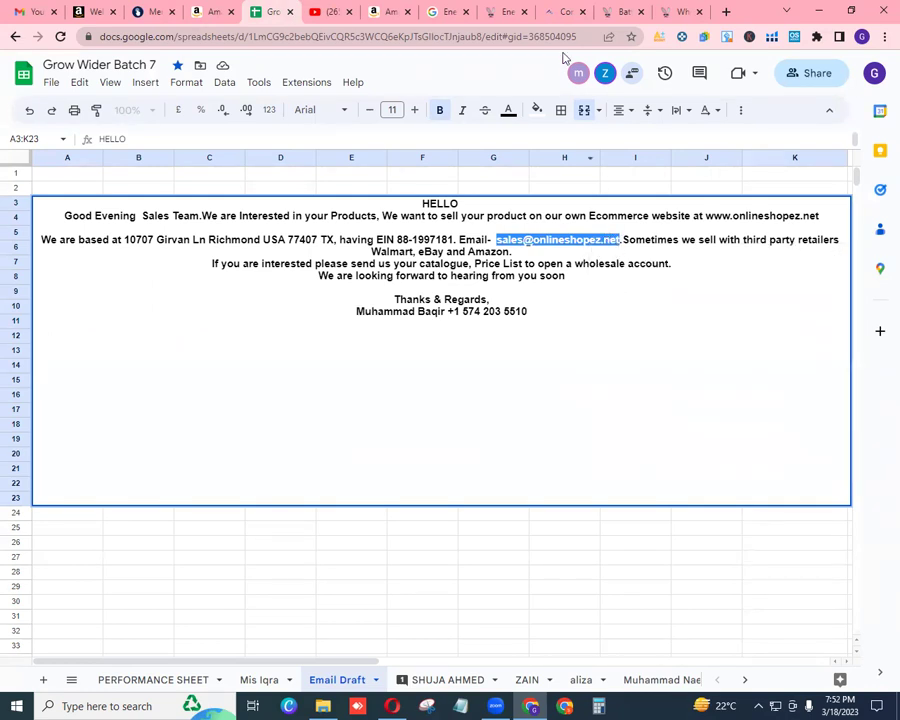
{"action": "left_click", "coordinate": [622, 240]}
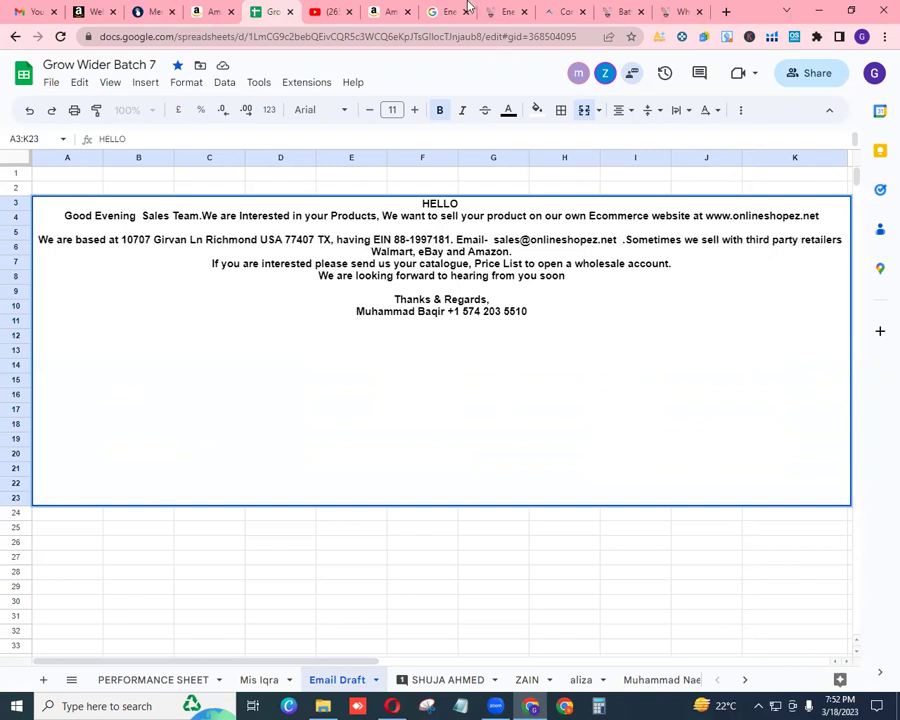
{"action": "left_click", "coordinate": [554, 12]}
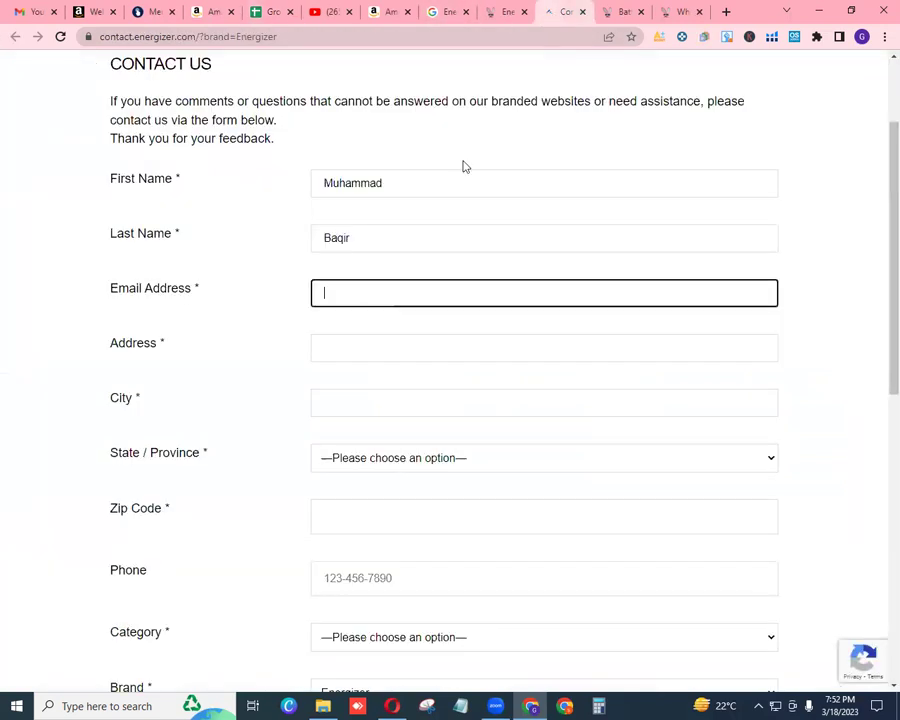
{"action": "right_click", "coordinate": [378, 294]}
{"action": "left_click", "coordinate": [414, 401]}
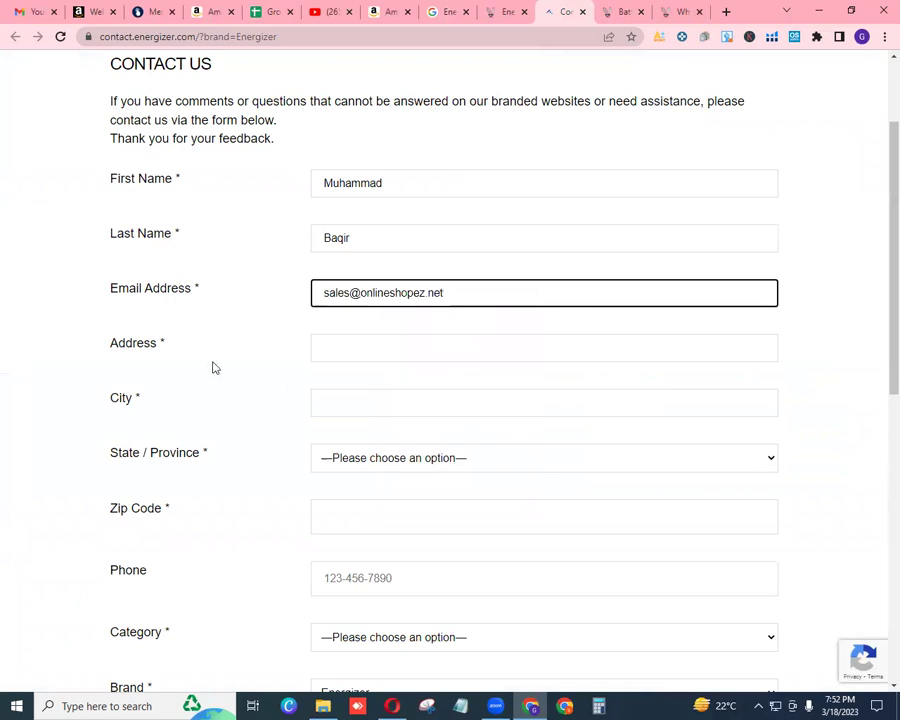
Copy the company's full postal address from the Email Draft text into the contact form's Address field
{"action": "left_click", "coordinate": [383, 347]}
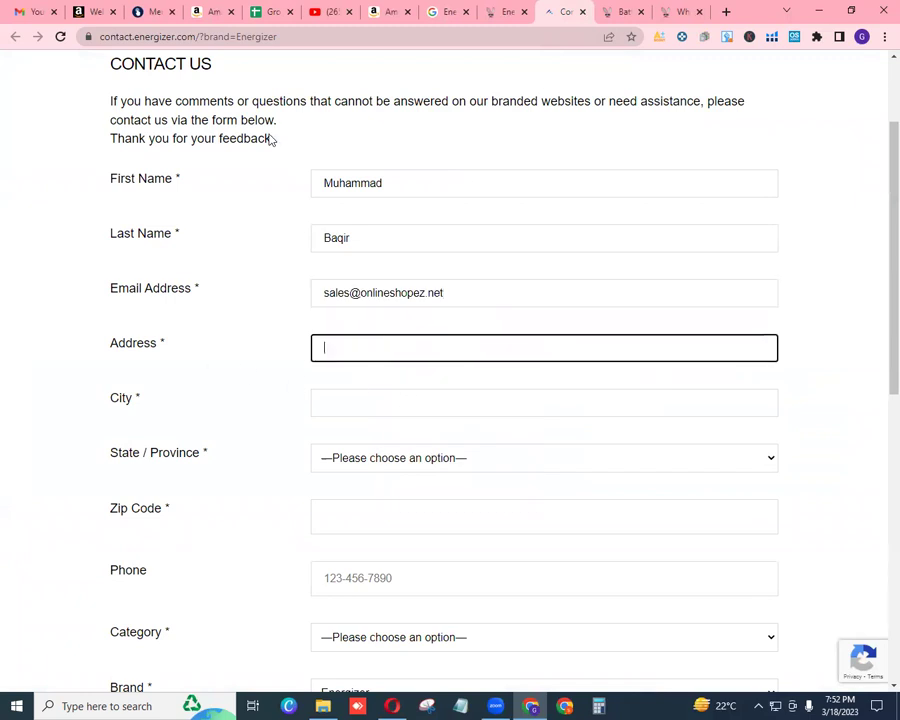
{"action": "left_click", "coordinate": [264, 12]}
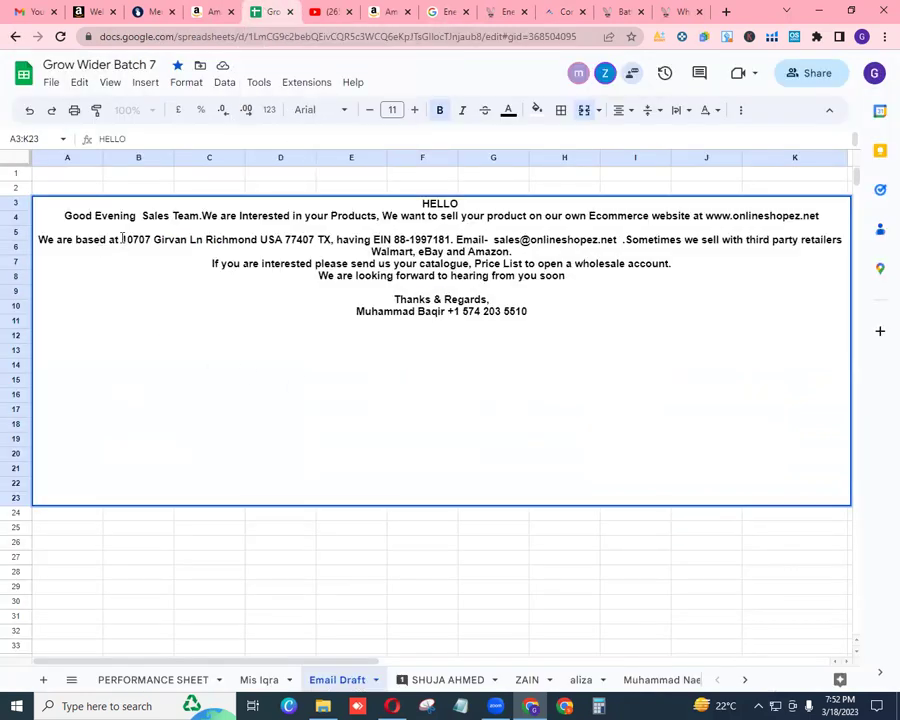
{"action": "left_click_drag", "start_coordinate": [121, 239], "coordinate": [333, 240]}
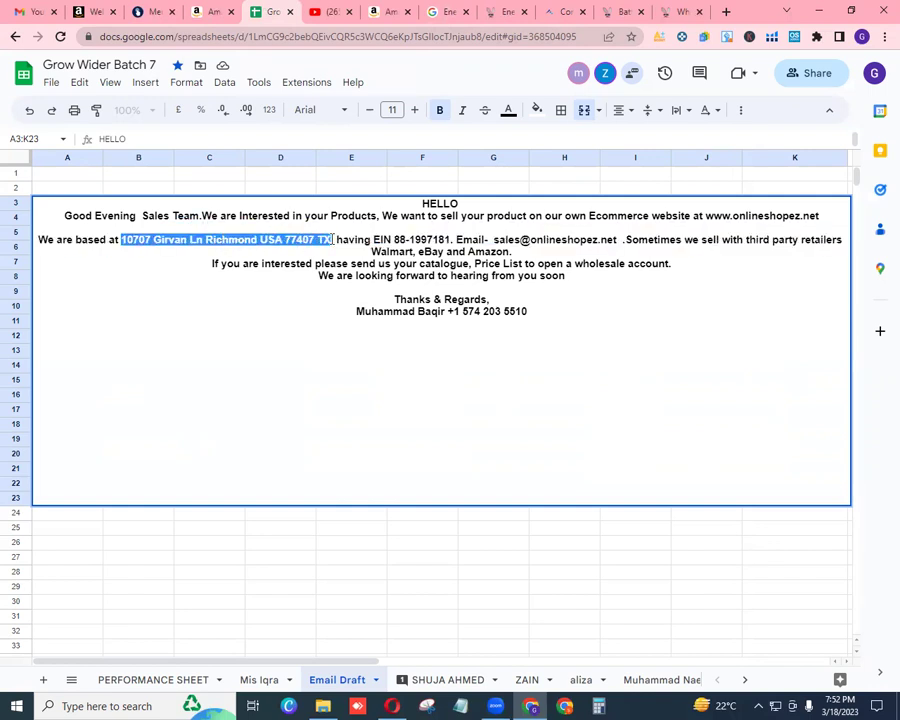
{"action": "right_click", "coordinate": [302, 245]}
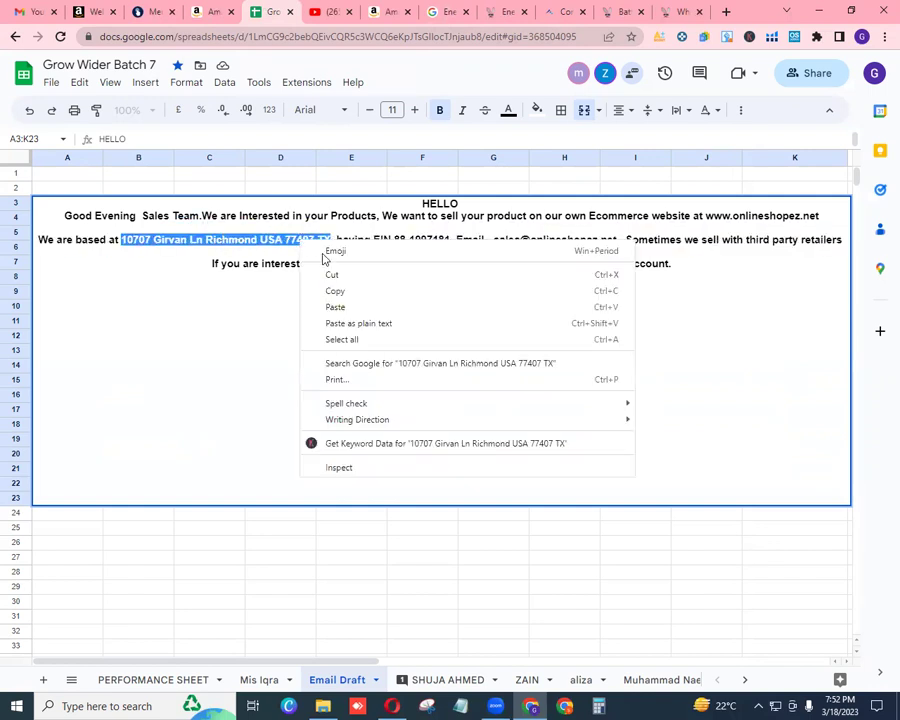
{"action": "left_click", "coordinate": [336, 291]}
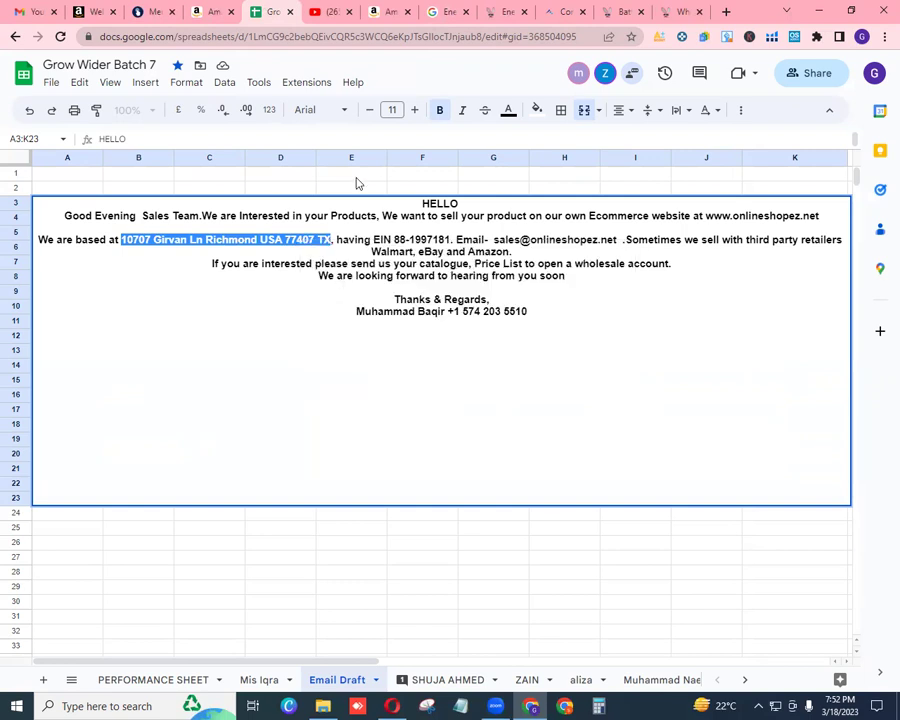
{"action": "left_click", "coordinate": [548, 14]}
{"action": "right_click", "coordinate": [380, 349]}
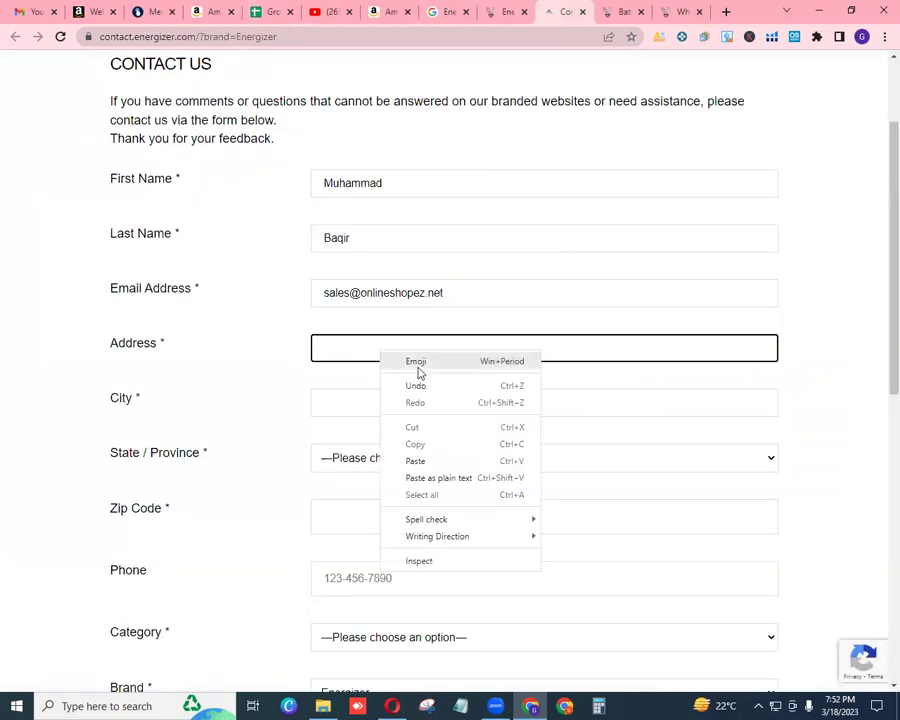
{"action": "left_click", "coordinate": [415, 461]}
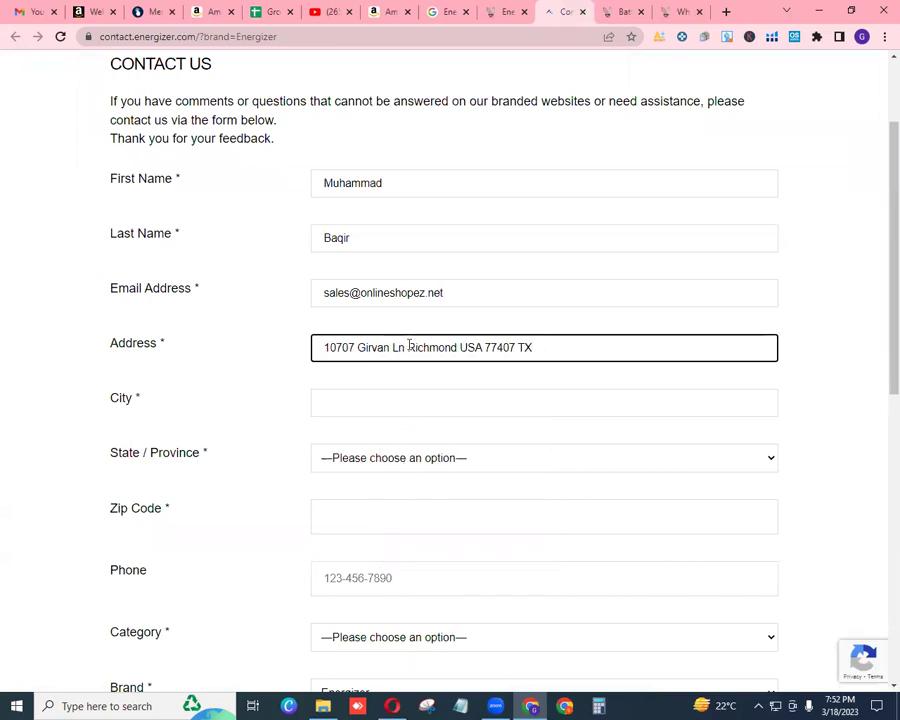
Copy the city name from the Address entry into the City field
{"action": "left_click_drag", "start_coordinate": [409, 347], "coordinate": [455, 347]}
{"action": "right_click", "coordinate": [444, 350]}
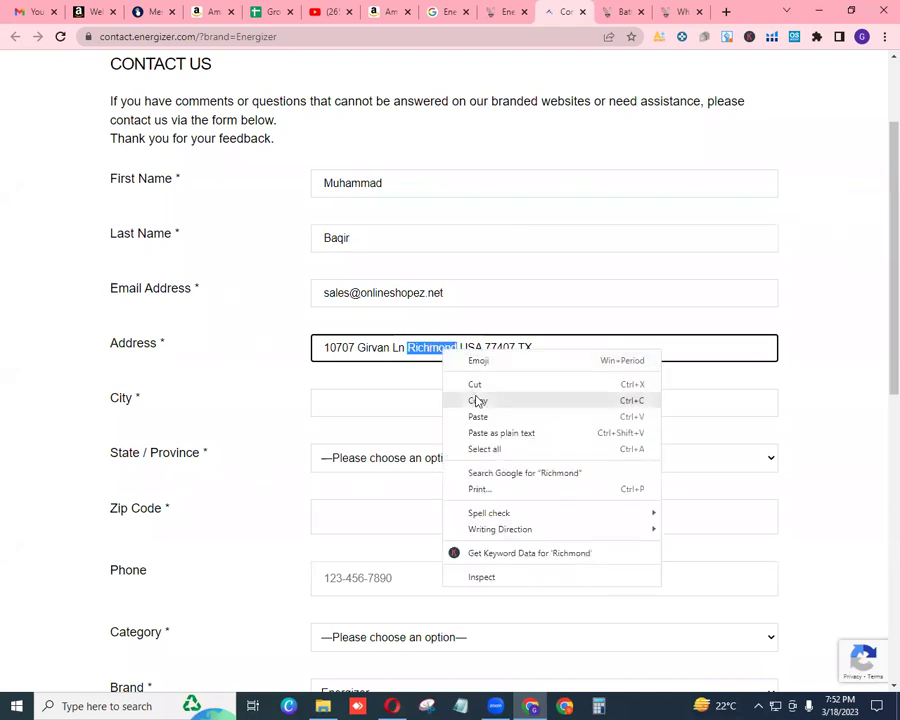
{"action": "left_click", "coordinate": [476, 400]}
{"action": "left_click", "coordinate": [426, 406]}
{"action": "right_click", "coordinate": [430, 410]}
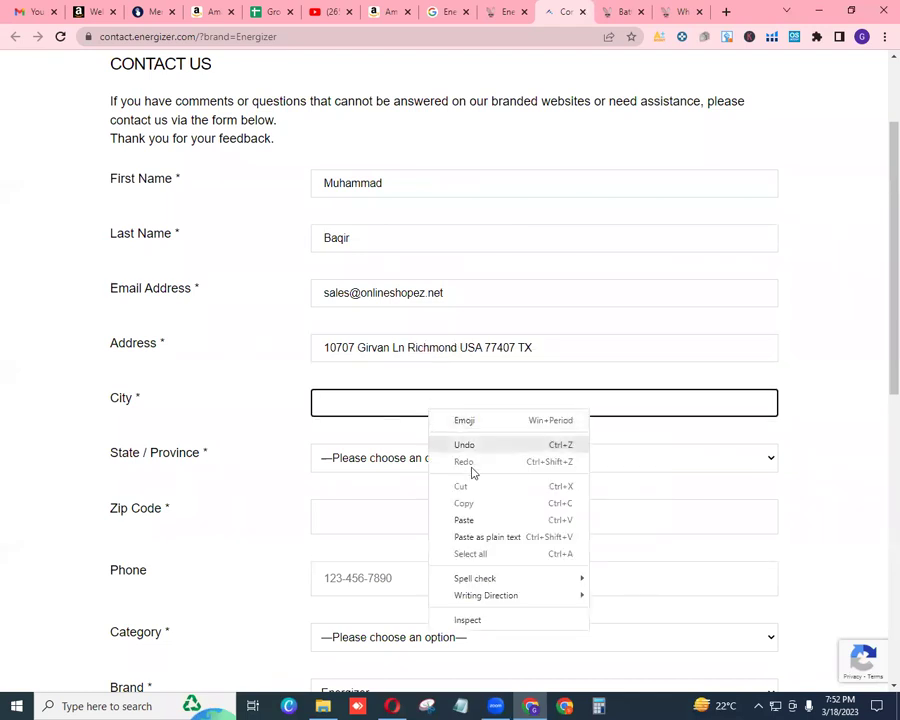
{"action": "left_click", "coordinate": [463, 520]}
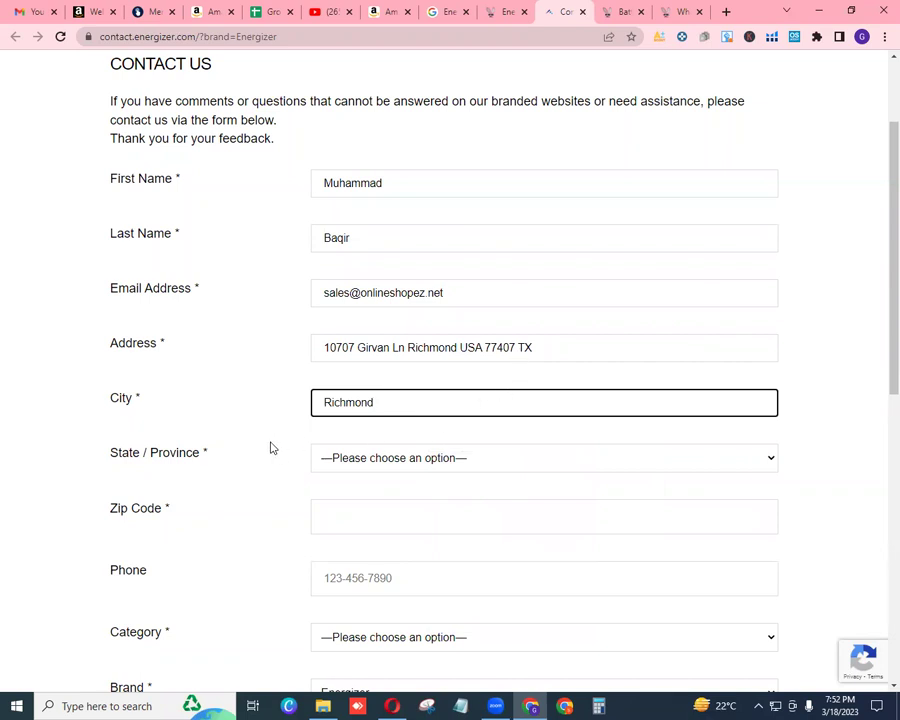
Set State / Province to Texas
{"action": "left_click", "coordinate": [770, 460]}
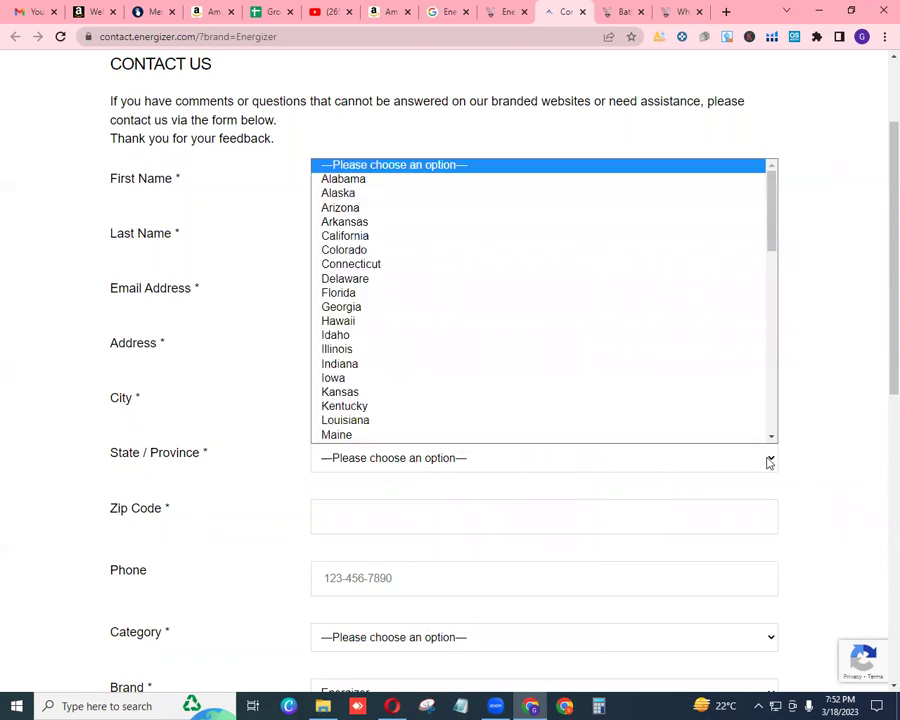
{"action": "left_click_drag", "start_coordinate": [770, 240], "coordinate": [785, 372]}
{"action": "left_click", "coordinate": [400, 304]}
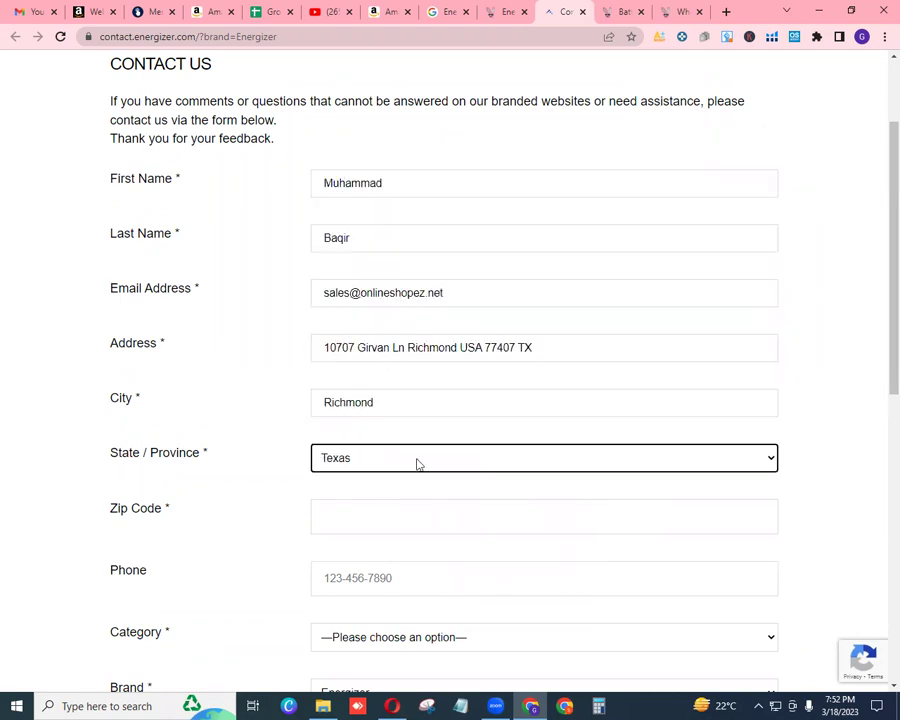
Copy the zip code from the Address entry into the contact form's Zip Code field
{"action": "scroll", "coordinate": [880, 408], "scroll_direction": "down", "scroll_amount": 1}
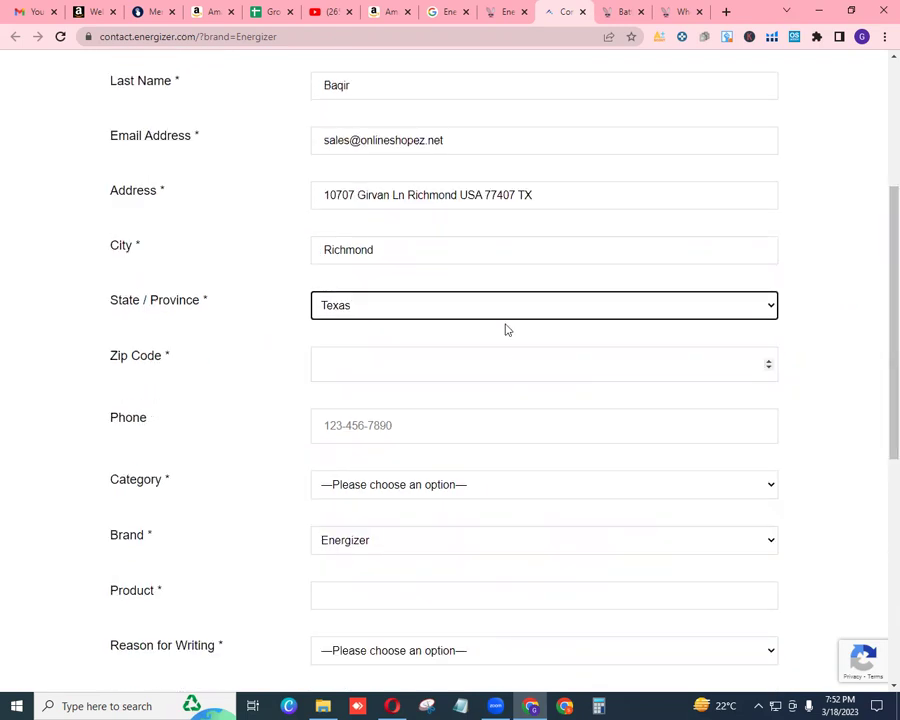
{"action": "left_click_drag", "start_coordinate": [486, 194], "coordinate": [516, 195]}
{"action": "right_click", "coordinate": [528, 196]}
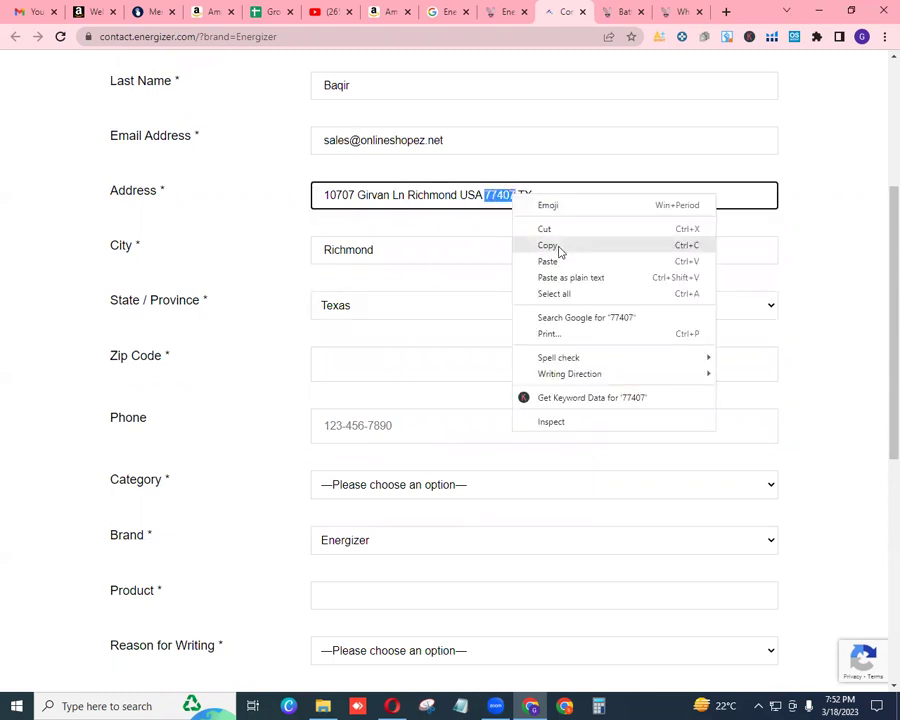
{"action": "left_click", "coordinate": [554, 245]}
{"action": "right_click", "coordinate": [398, 361]}
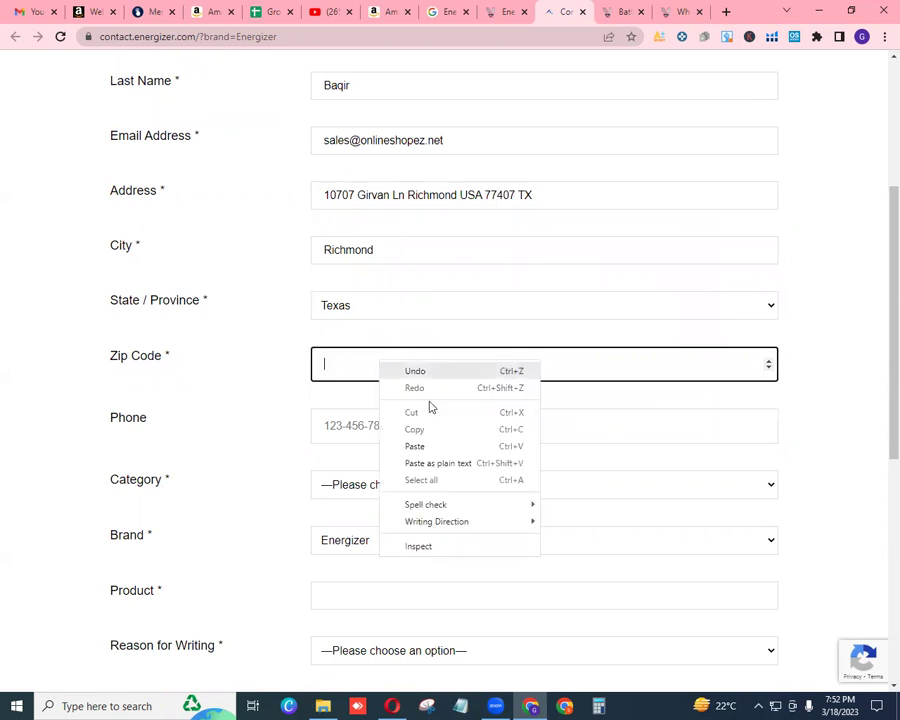
{"action": "left_click", "coordinate": [425, 460]}
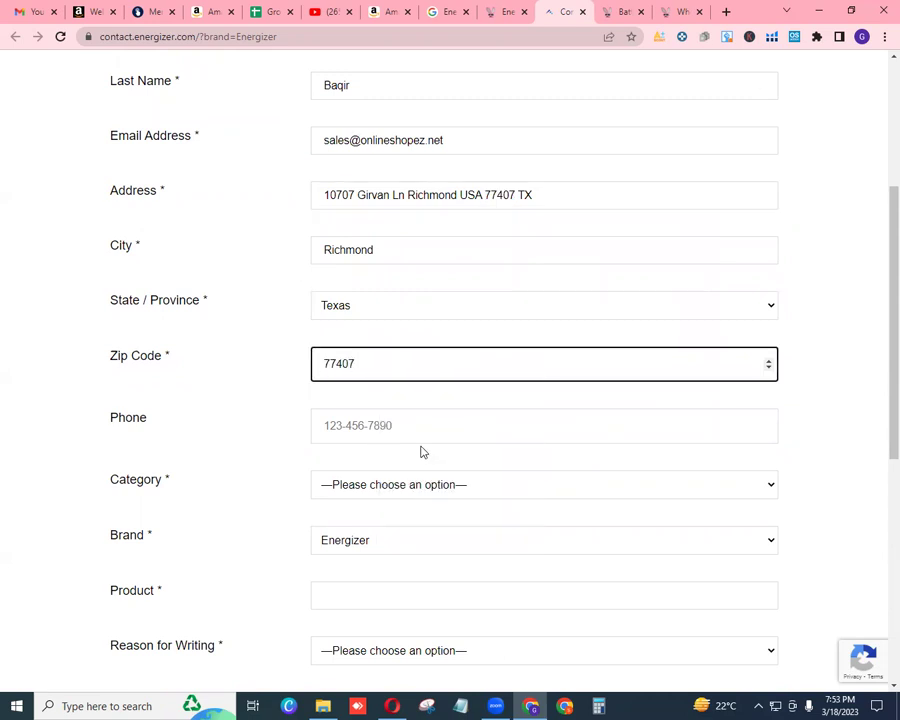
Copy the phone number from the signature of the Email Draft text into the contact form's Phone field
{"action": "left_click", "coordinate": [268, 12]}
{"action": "left_click_drag", "start_coordinate": [448, 311], "coordinate": [530, 313]}
{"action": "right_click", "coordinate": [515, 318]}
{"action": "left_click", "coordinate": [546, 364]}
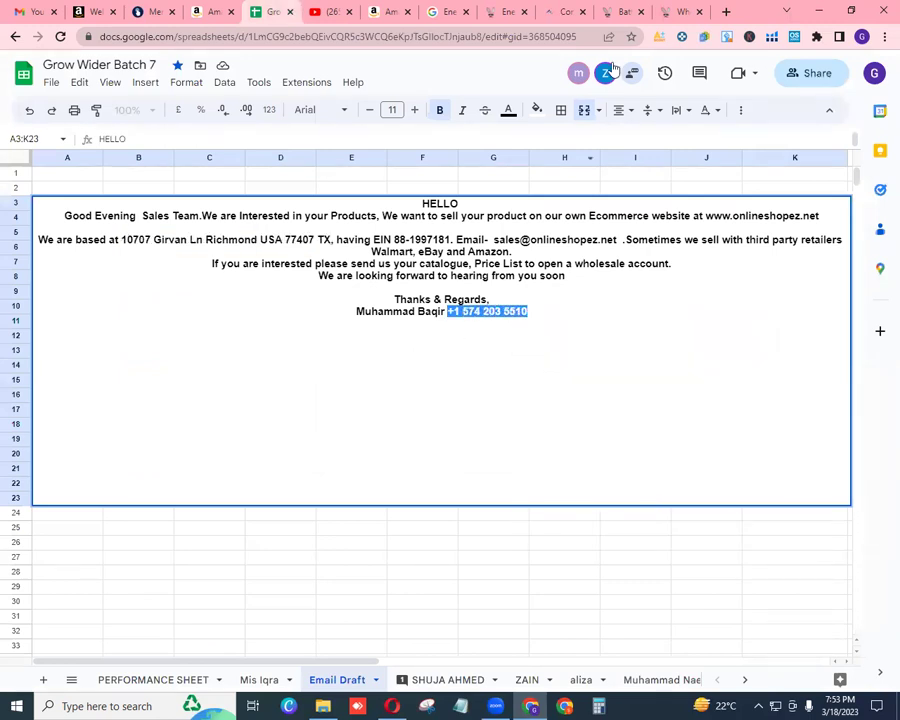
{"action": "left_click", "coordinate": [548, 16]}
{"action": "left_click", "coordinate": [382, 429]}
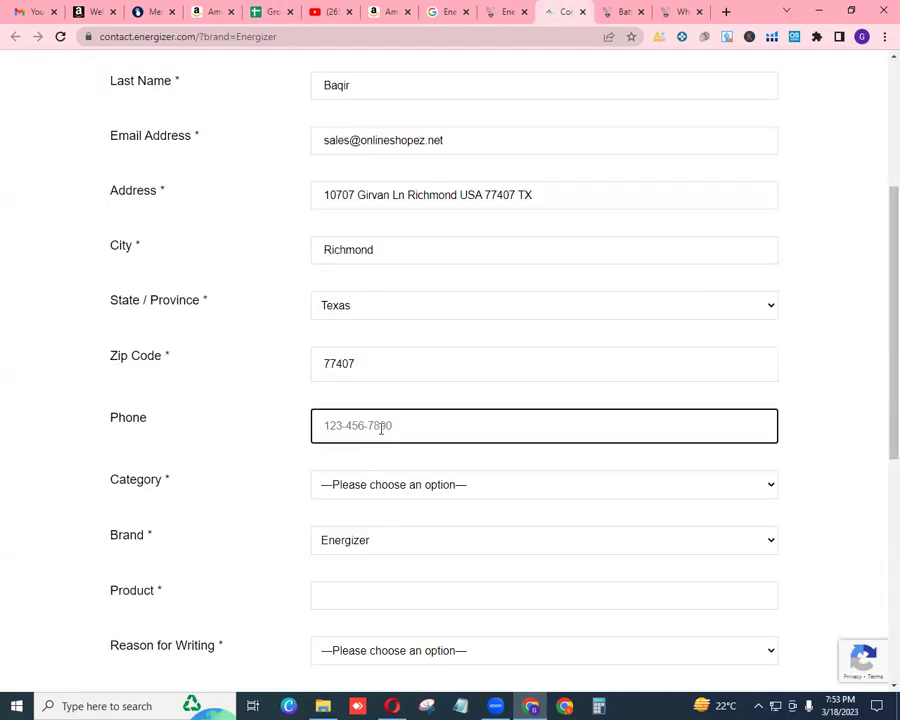
{"action": "right_click", "coordinate": [374, 428]}
{"action": "left_click", "coordinate": [418, 513]}
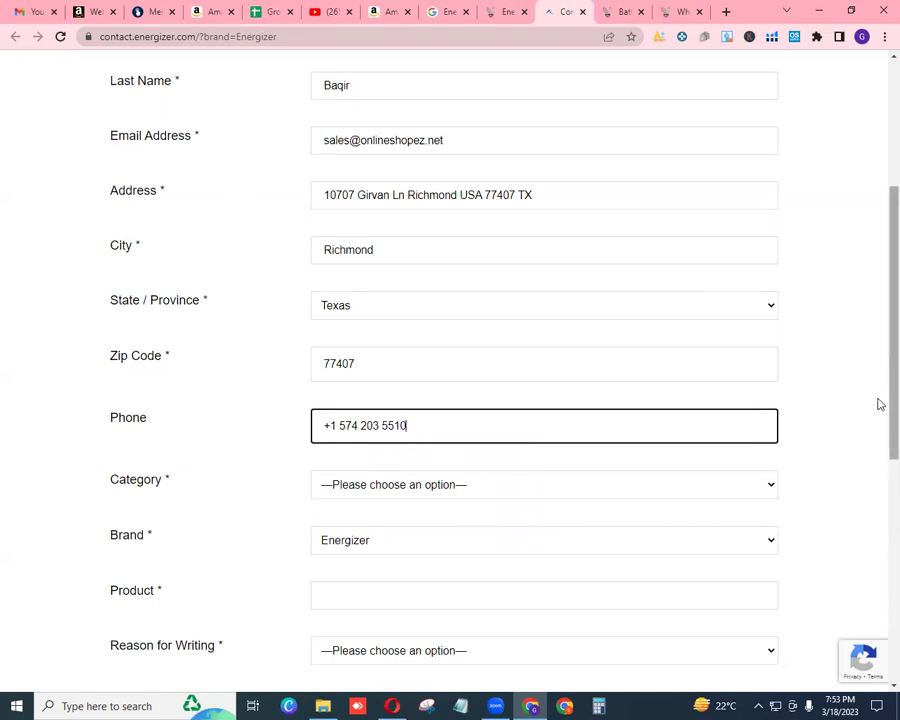
Set the contact form's Category to Batteries
{"action": "scroll", "coordinate": [880, 459], "scroll_direction": "down", "scroll_amount": 1}
{"action": "scroll", "coordinate": [880, 459], "scroll_direction": "down", "scroll_amount": 3}
{"action": "left_click", "coordinate": [773, 281]}
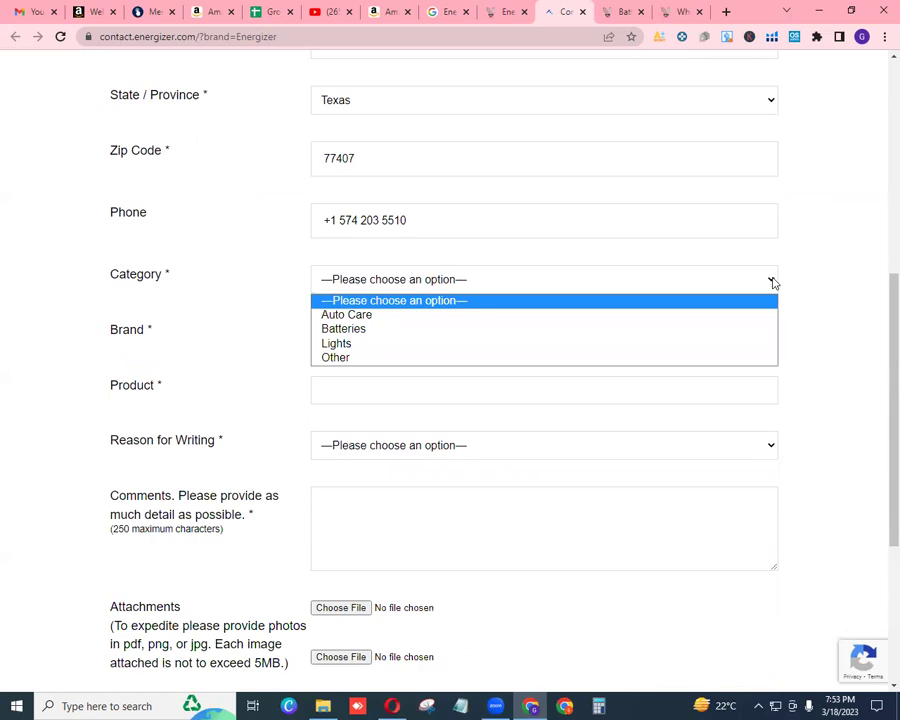
{"action": "left_click", "coordinate": [613, 333]}
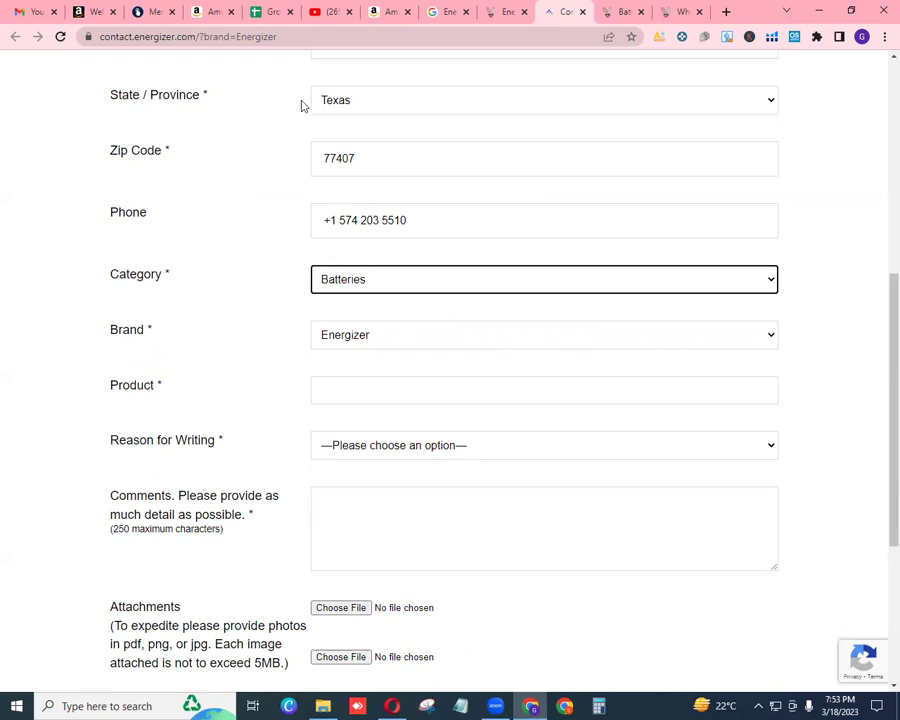
Copy "Energizer AAA Batteries" from the title in cell C37 of the product list sheet into the contact form's Product field
{"action": "left_click", "coordinate": [263, 12]}
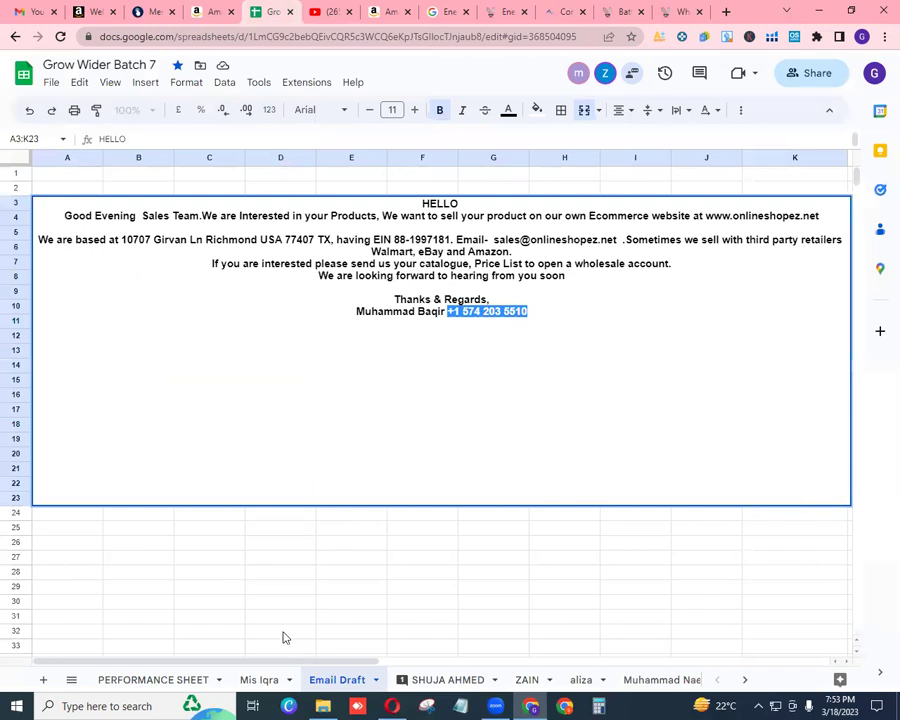
{"action": "left_click", "coordinate": [455, 679]}
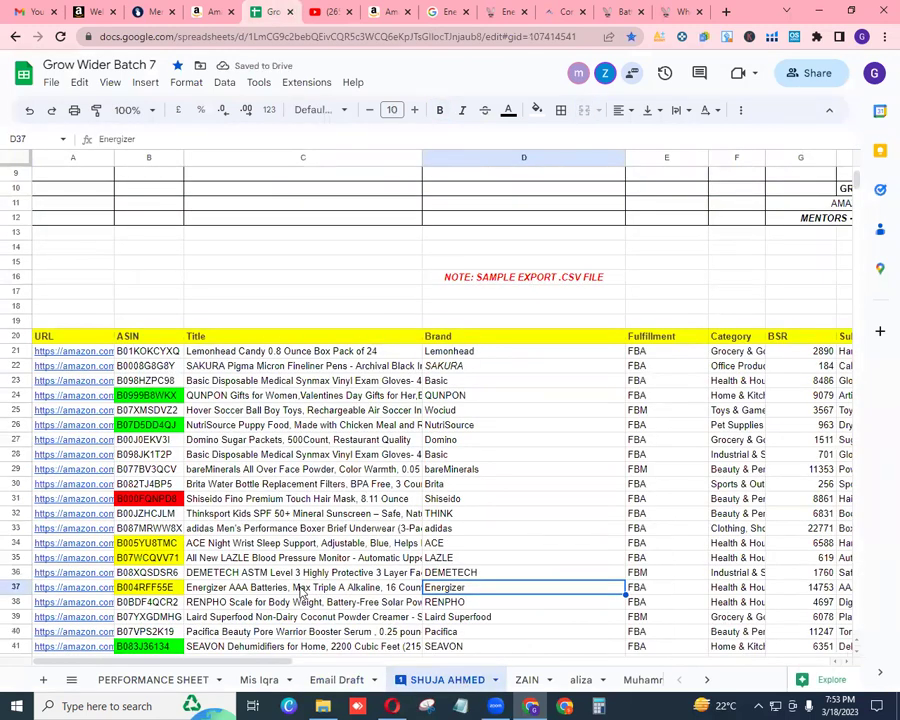
{"action": "double_click", "coordinate": [263, 588]}
{"action": "right_click", "coordinate": [263, 590]}
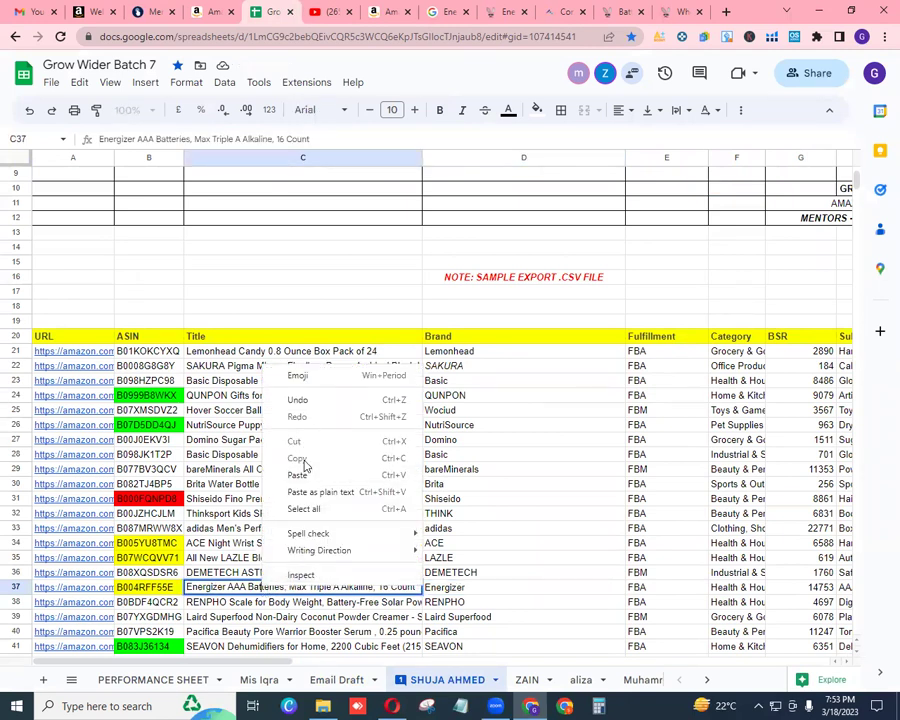
{"action": "left_click", "coordinate": [188, 587]}
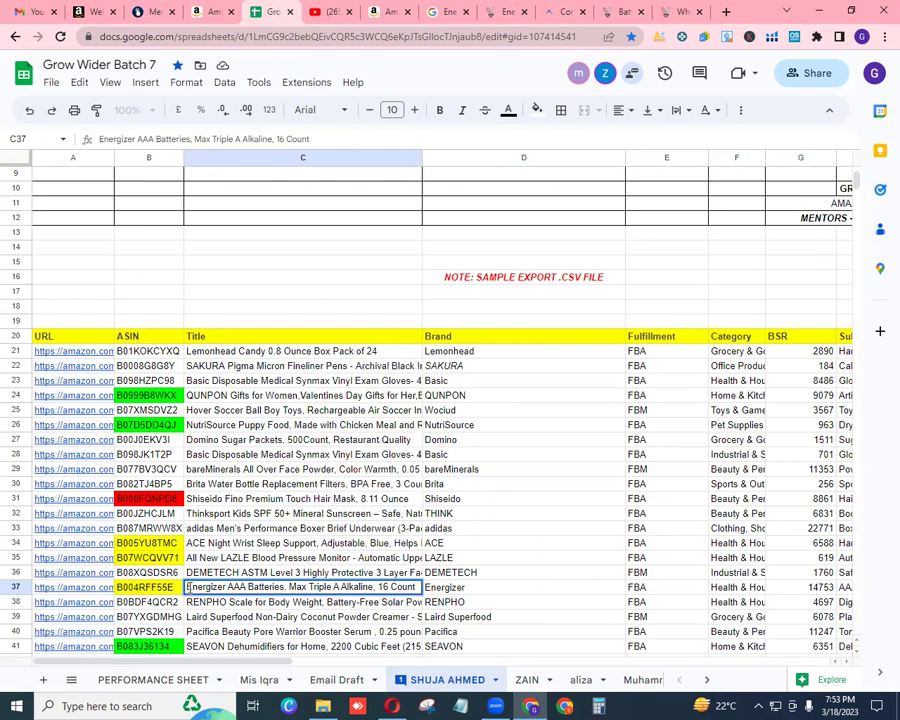
{"action": "left_click_drag", "start_coordinate": [188, 587], "coordinate": [287, 597]}
{"action": "right_click", "coordinate": [285, 588]}
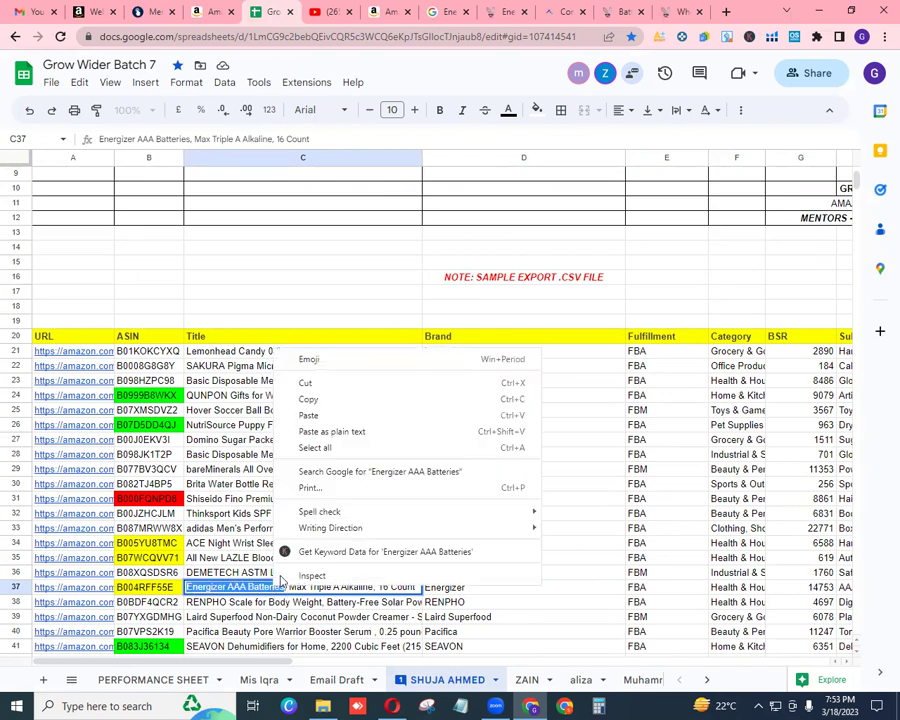
{"action": "left_click", "coordinate": [331, 408]}
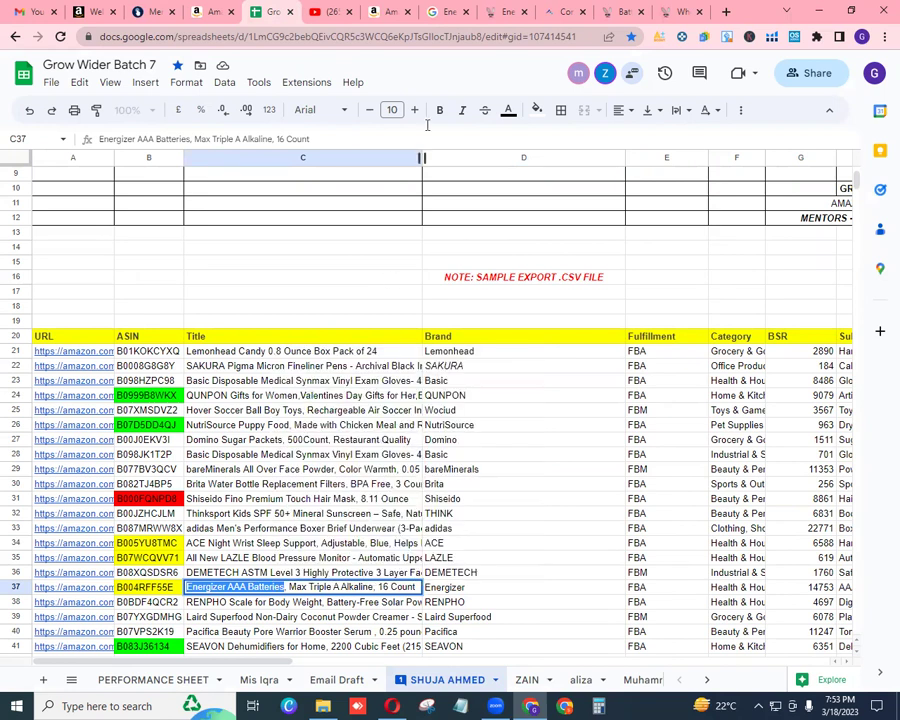
{"action": "left_click", "coordinate": [342, 680]}
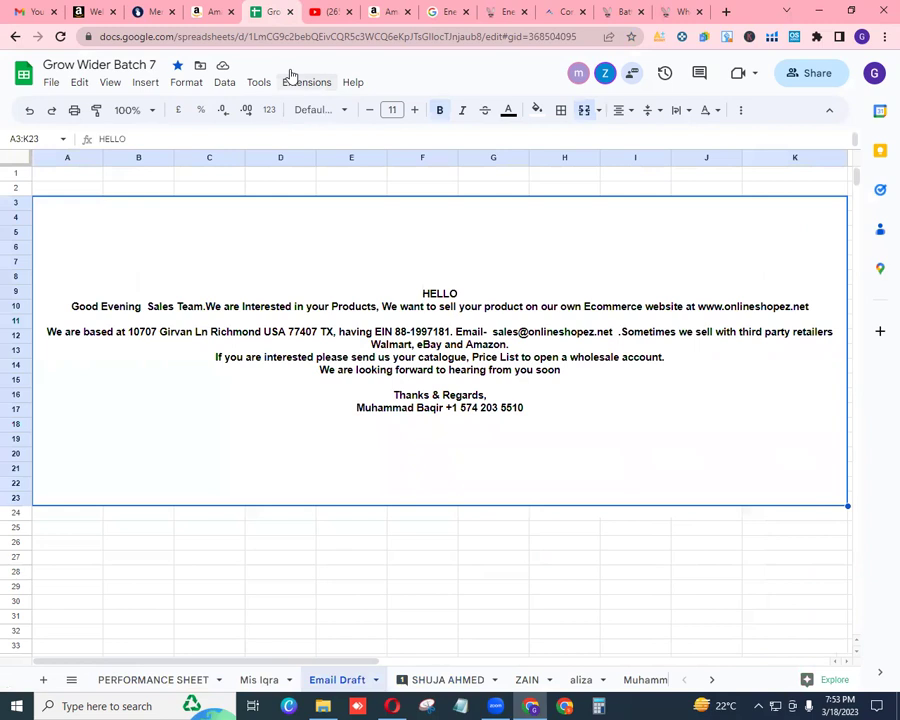
{"action": "left_click", "coordinate": [560, 11]}
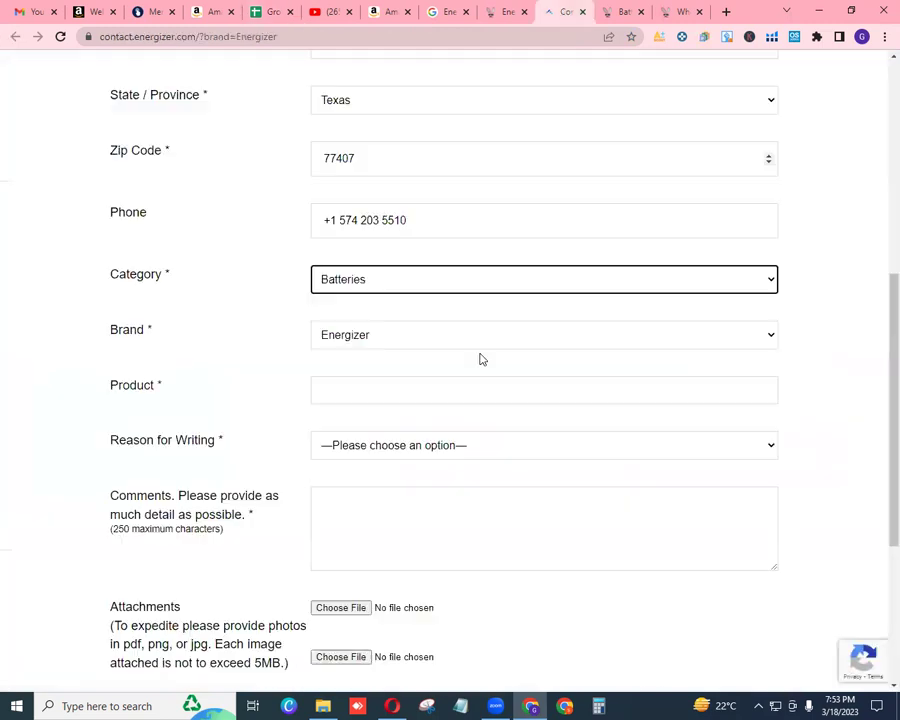
{"action": "right_click", "coordinate": [388, 385]}
{"action": "left_click", "coordinate": [422, 495]}
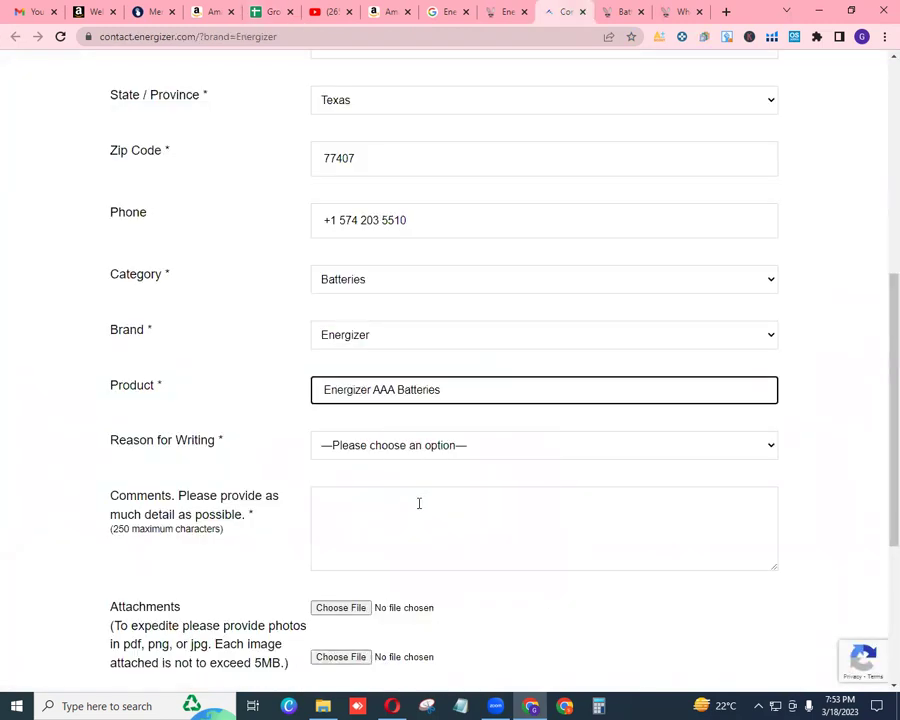
Set Reason for Writing to Other and copy the entire Email Draft message into the Comments field
{"action": "left_click", "coordinate": [770, 450]}
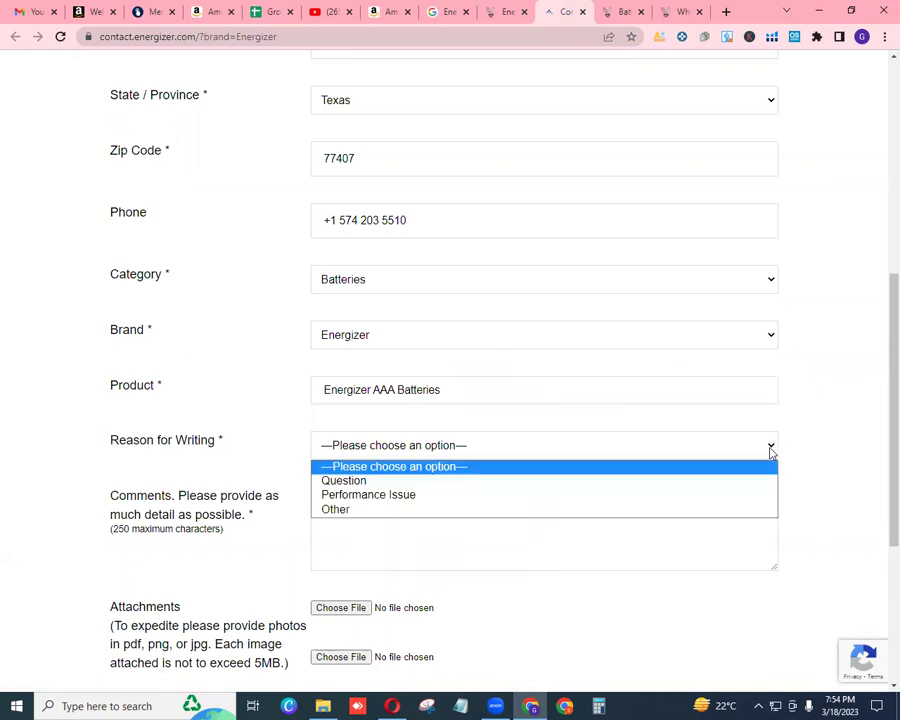
{"action": "left_click", "coordinate": [692, 510]}
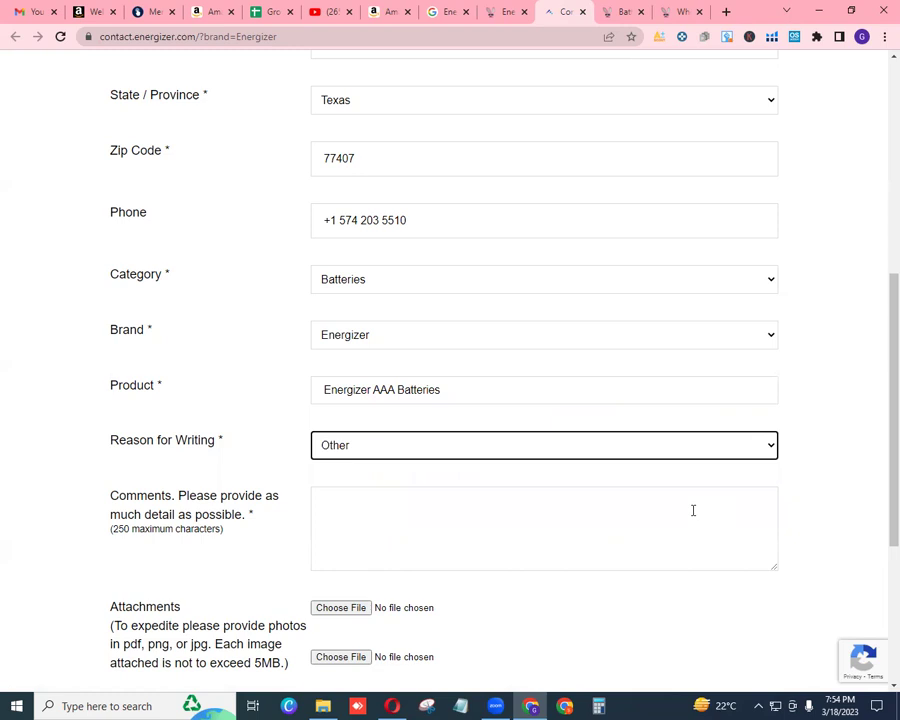
{"action": "left_click", "coordinate": [547, 525]}
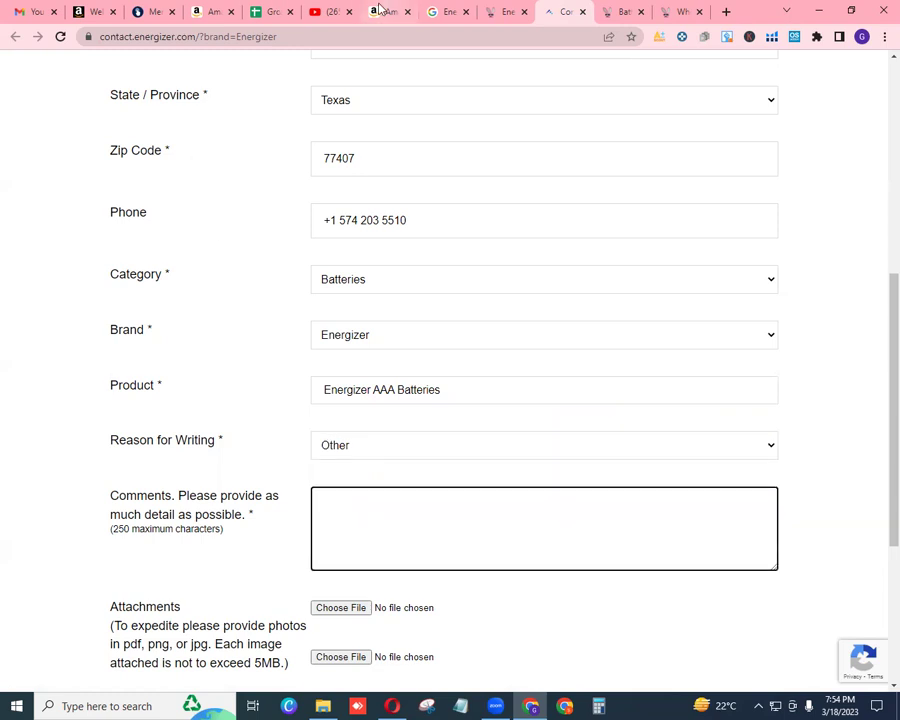
{"action": "left_click", "coordinate": [265, 12]}
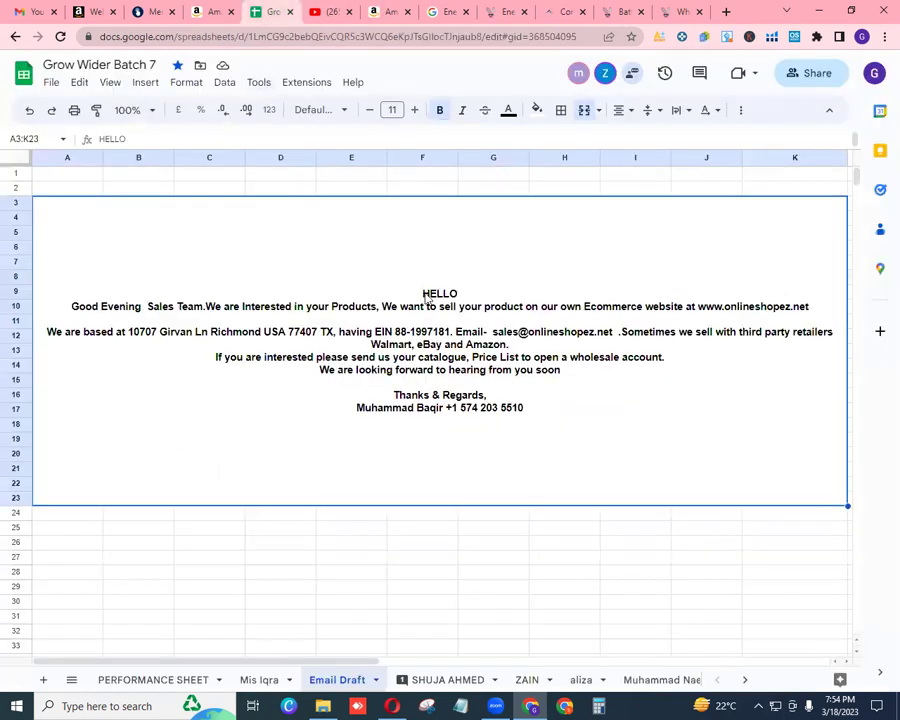
{"action": "double_click", "coordinate": [421, 297]}
{"action": "left_click_drag", "start_coordinate": [422, 203], "coordinate": [527, 312]}
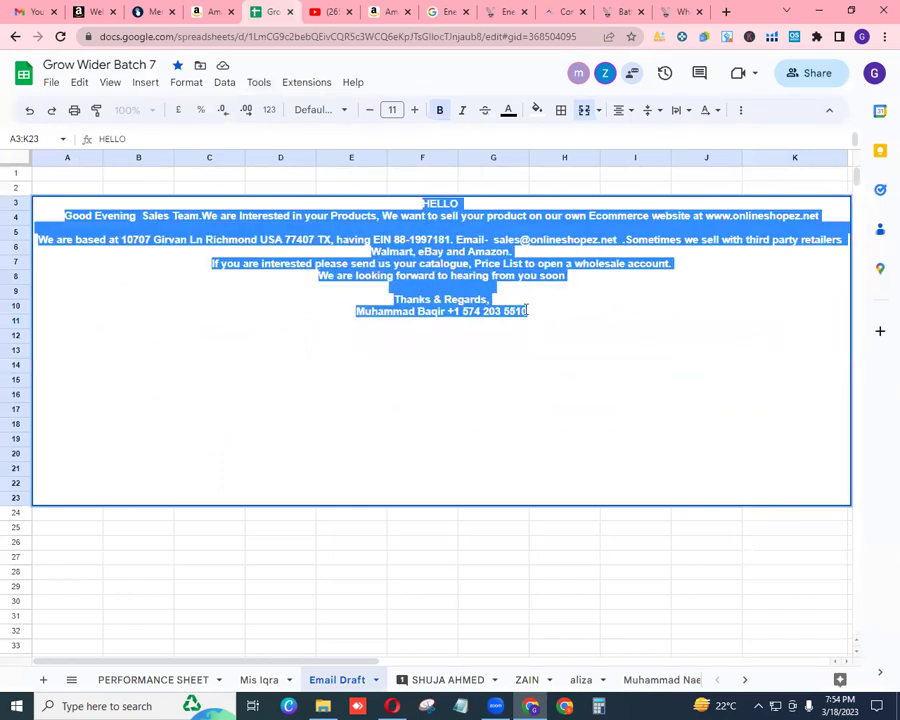
{"action": "right_click", "coordinate": [463, 256]}
{"action": "left_click", "coordinate": [500, 303]}
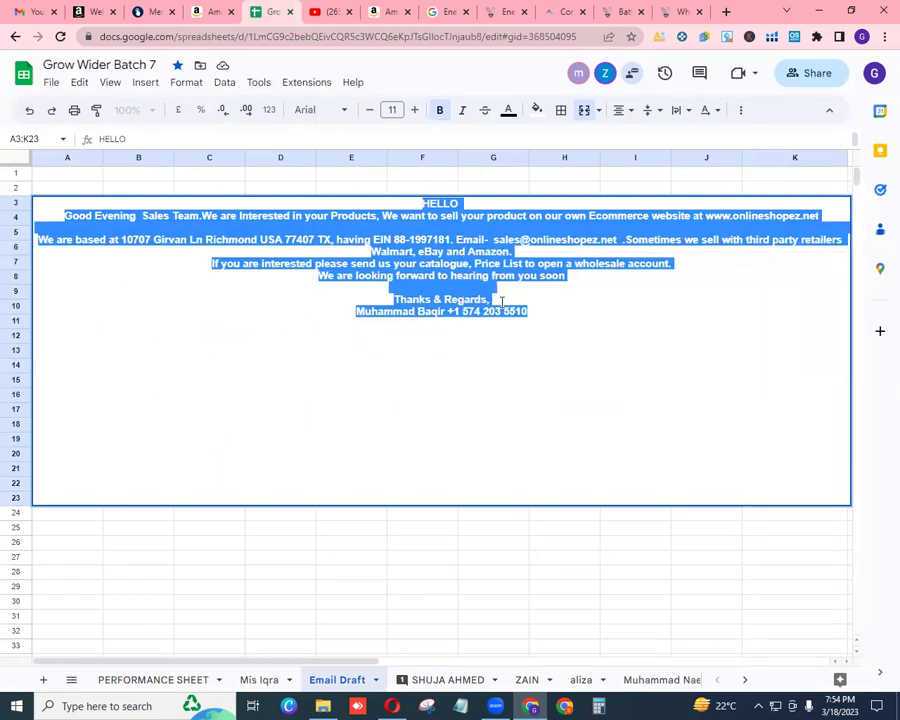
{"action": "left_click", "coordinate": [557, 12]}
{"action": "right_click", "coordinate": [368, 512]}
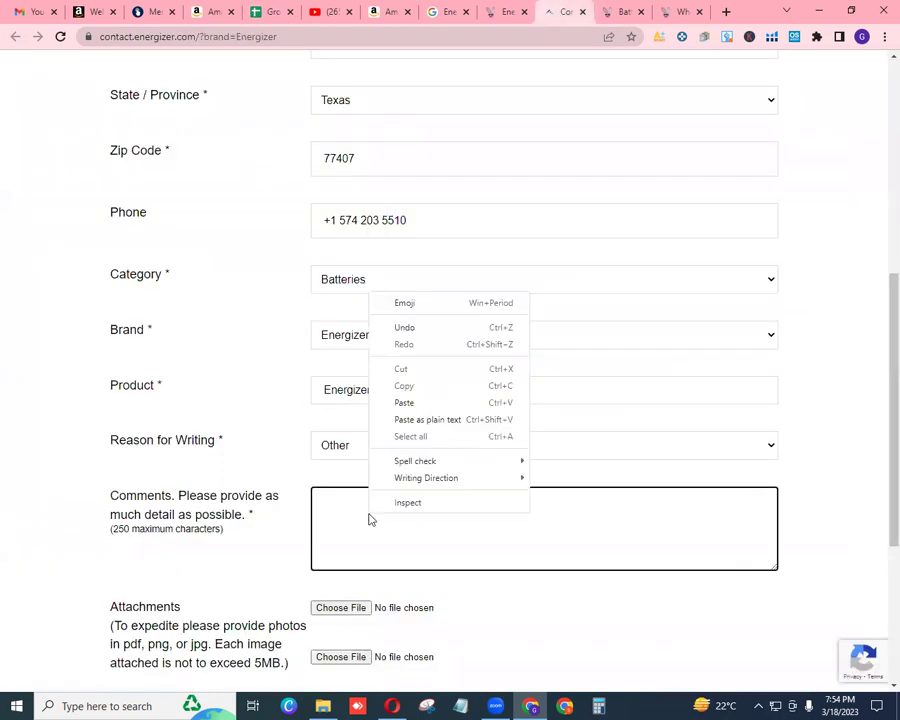
{"action": "left_click", "coordinate": [422, 405]}
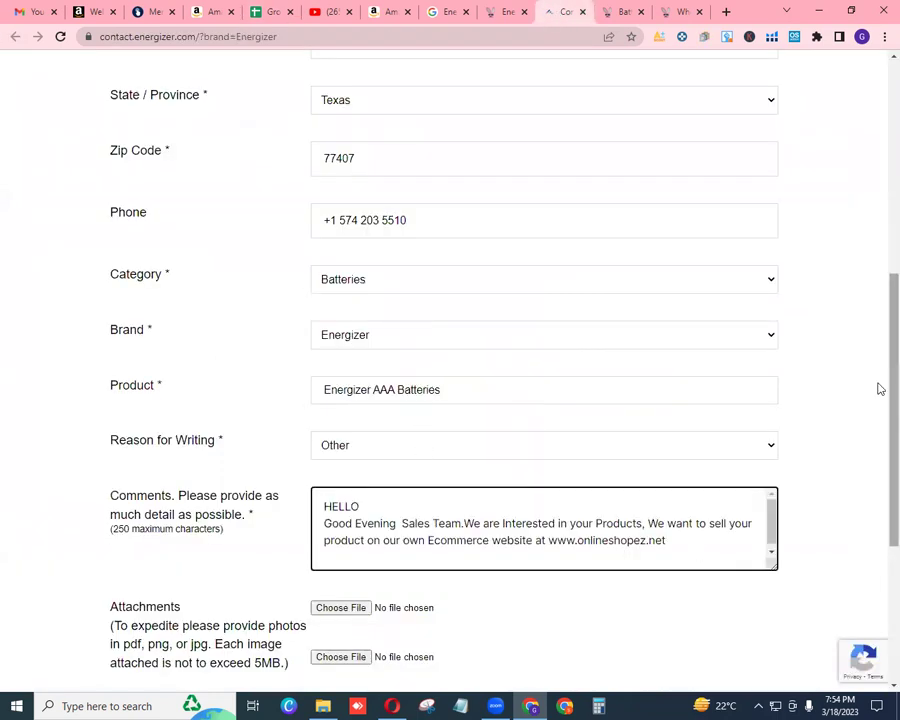
{"action": "scroll", "coordinate": [880, 398], "scroll_direction": "down", "scroll_amount": 3}
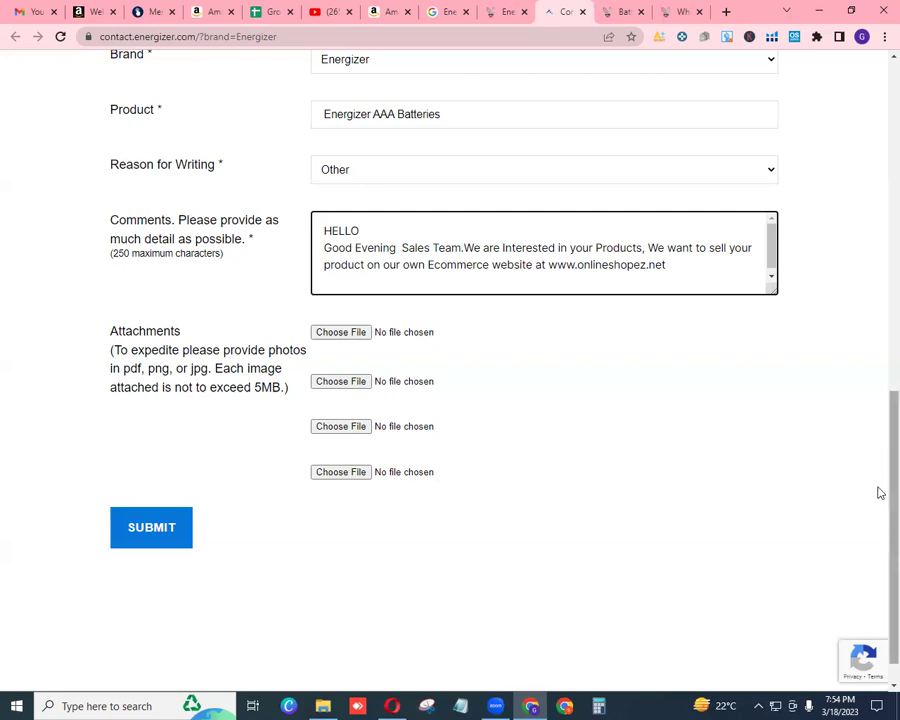
{"action": "left_click_drag", "start_coordinate": [874, 448], "coordinate": [880, 216]}
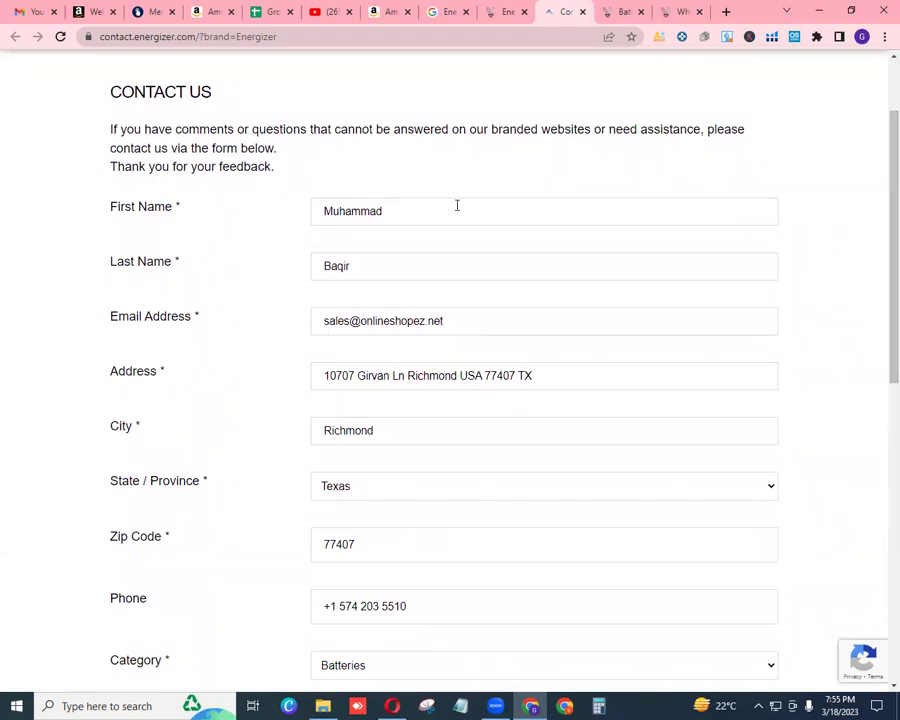
Insert an empty column between Brand and Fulfillment in the spreadsheet's product list sheet
{"action": "left_click", "coordinate": [268, 14]}
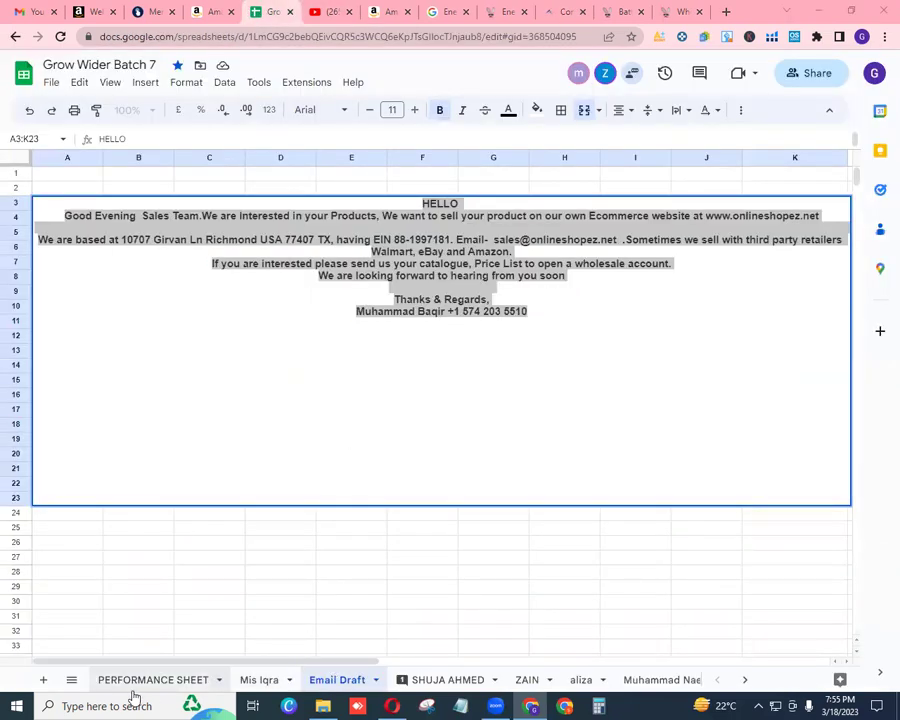
{"action": "left_click", "coordinate": [71, 682]}
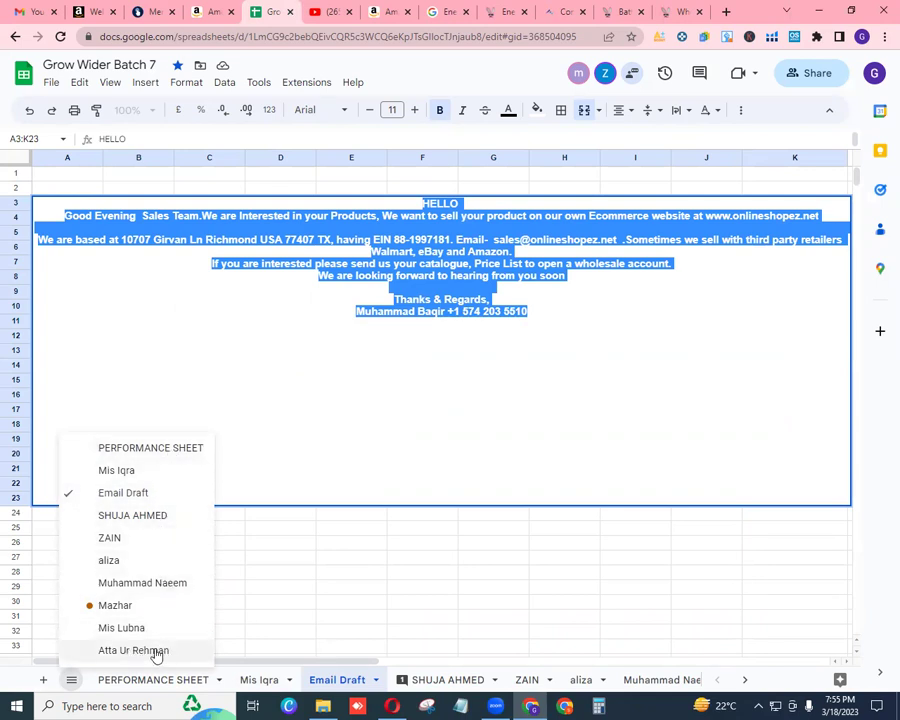
{"action": "left_click", "coordinate": [438, 680]}
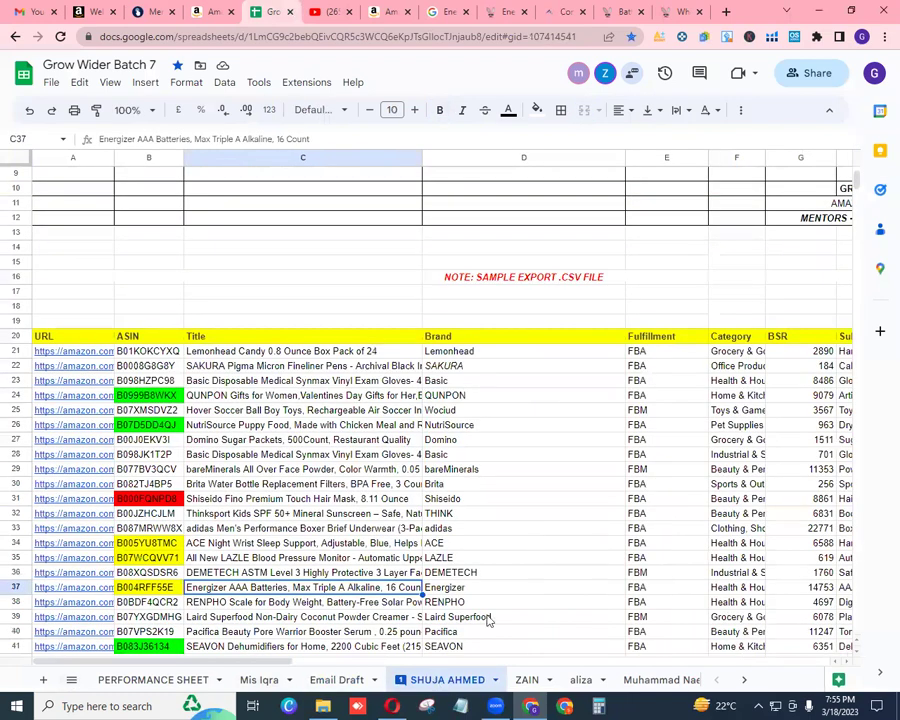
{"action": "left_click_drag", "start_coordinate": [257, 661], "coordinate": [318, 666]}
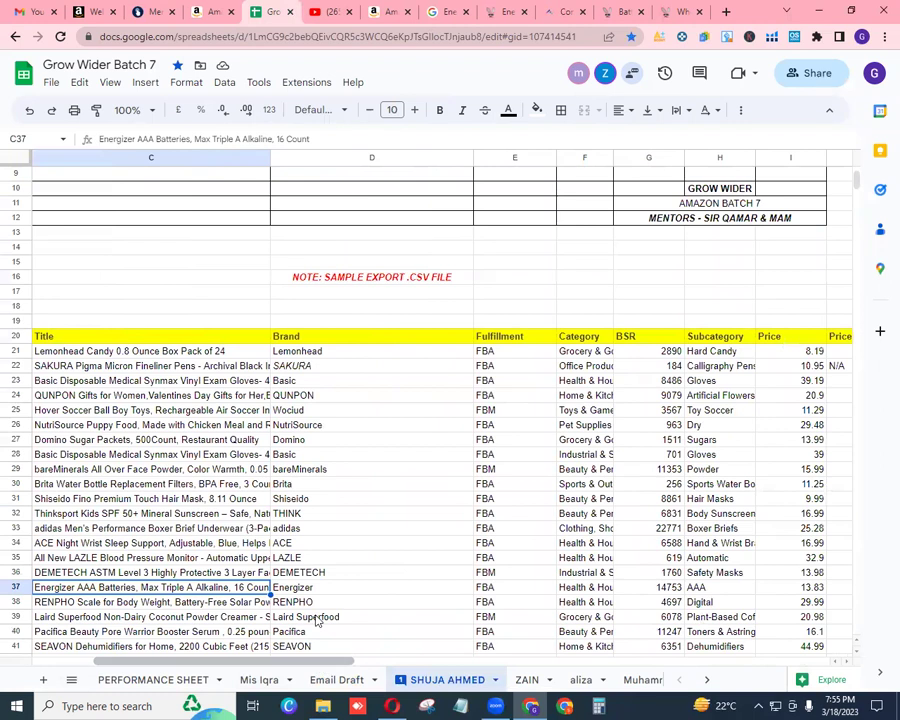
{"action": "left_click", "coordinate": [514, 354]}
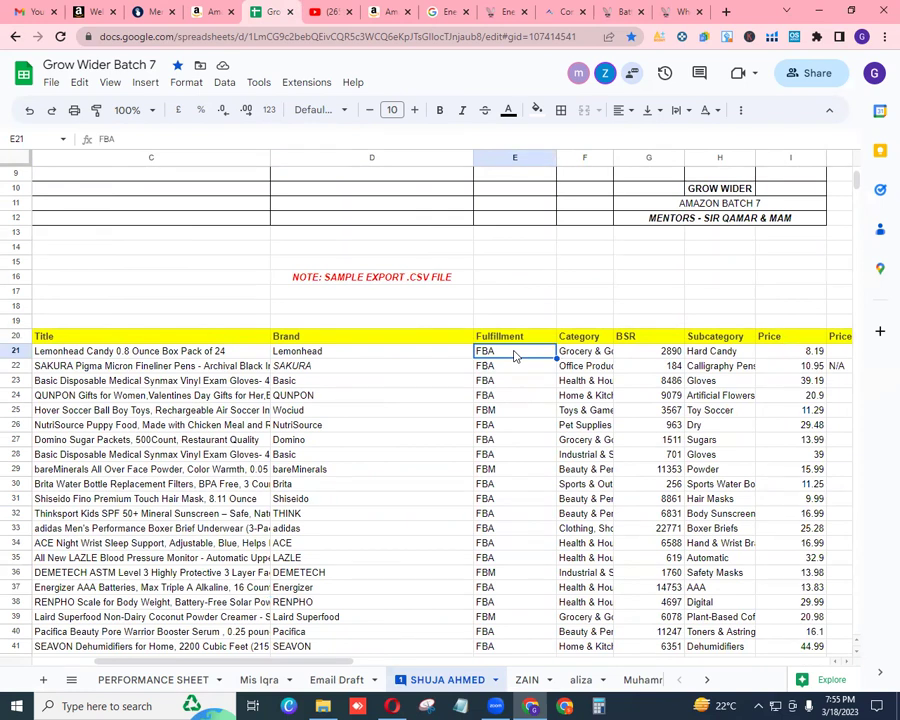
{"action": "right_click", "coordinate": [514, 356]}
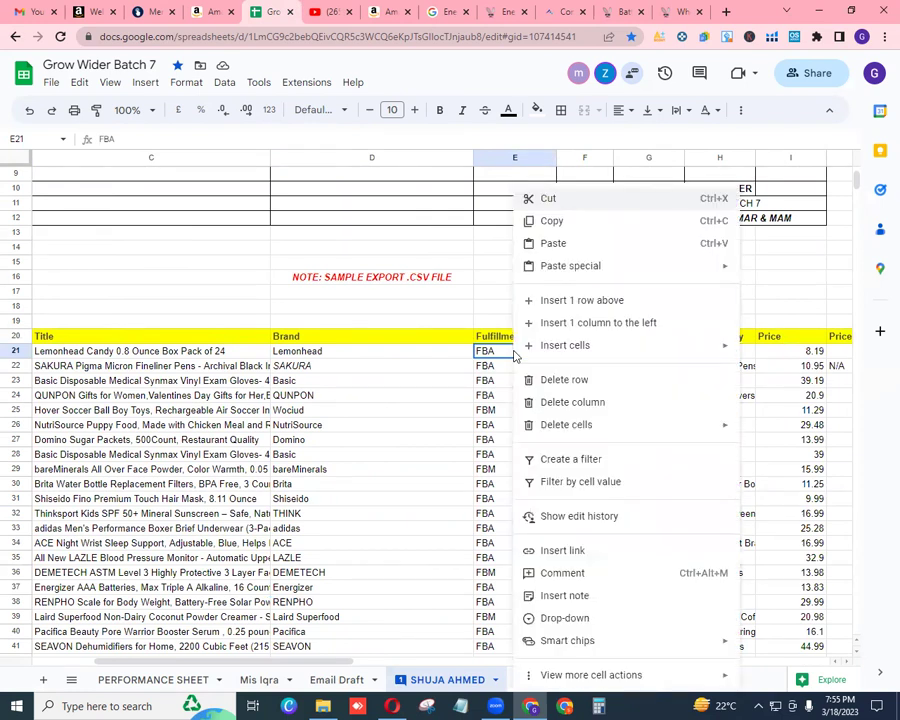
{"action": "left_click", "coordinate": [606, 326]}
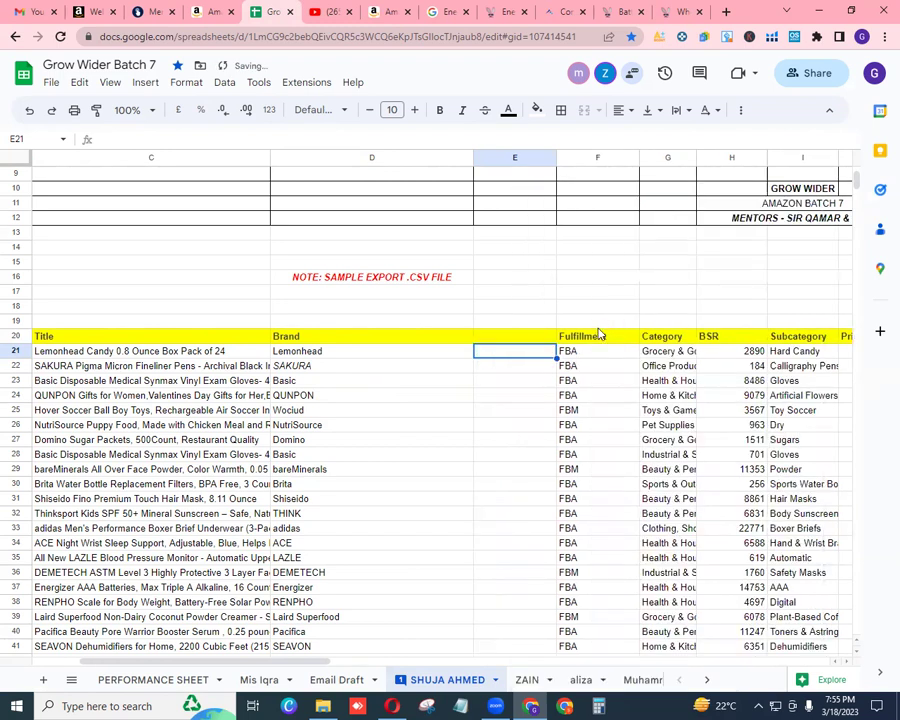
Title the new column beside Brand "Action Applied" and enter "Form Filled" in cell E37 of the Energizer AAA Batteries row
{"action": "left_click", "coordinate": [524, 339]}
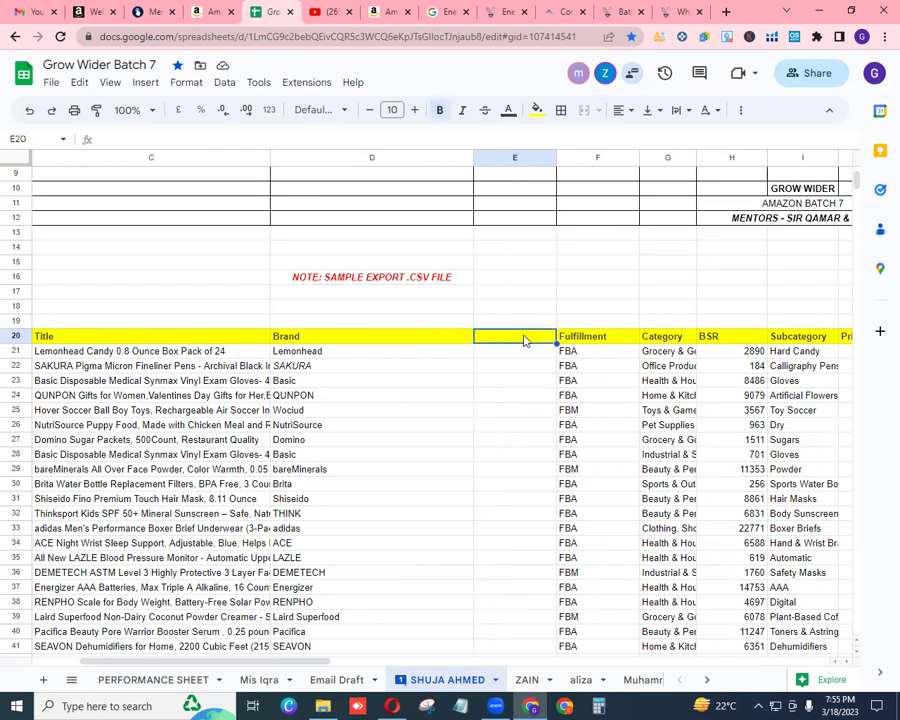
{"action": "type", "text": "Action Applied"}
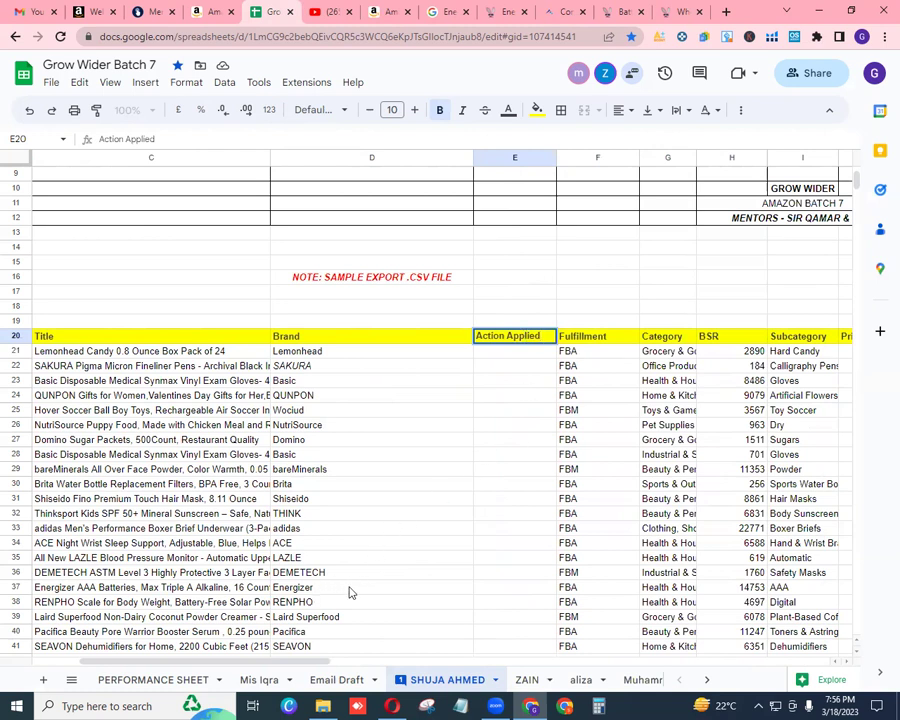
{"action": "left_click", "coordinate": [514, 590]}
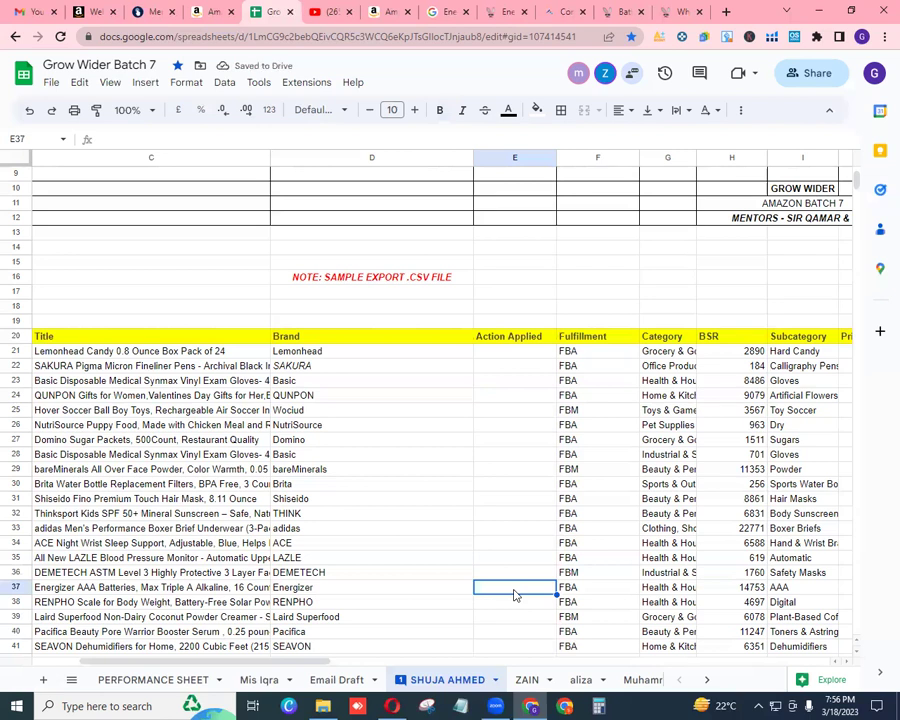
{"action": "type", "text": "Form Filled"}
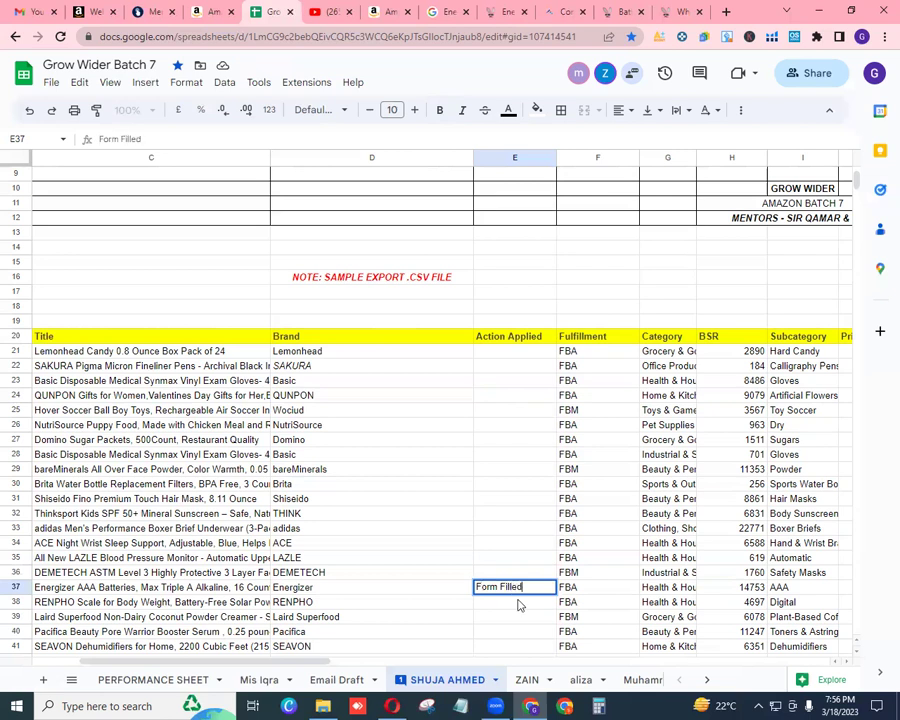
{"action": "key", "text": "Return"}
{"action": "left_click", "coordinate": [516, 588]}
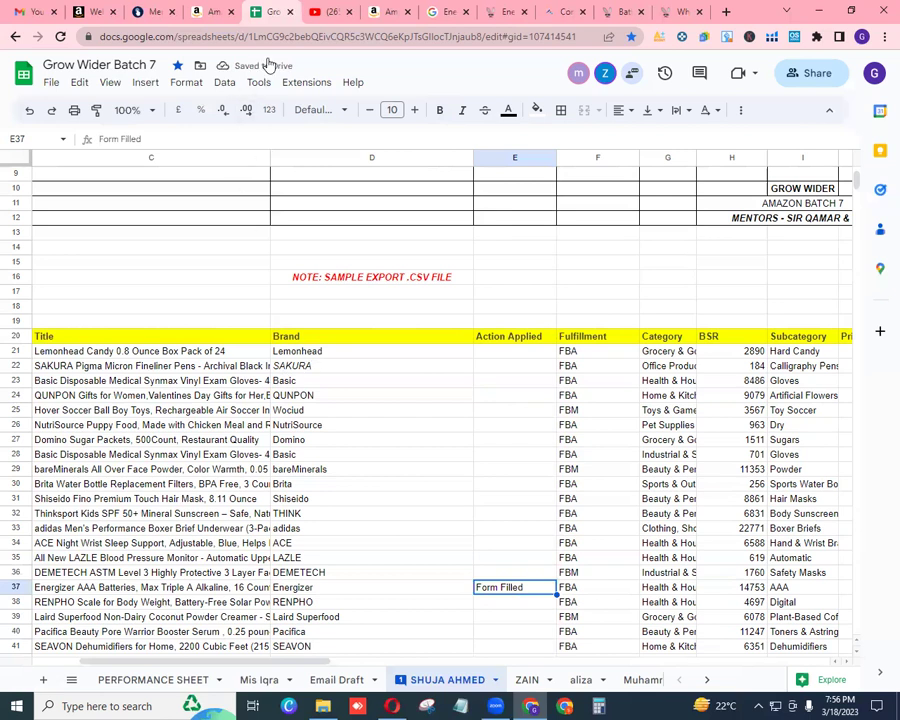
Copy the full web address of the filled-in Energizer contact form page
{"action": "left_click", "coordinate": [576, 9]}
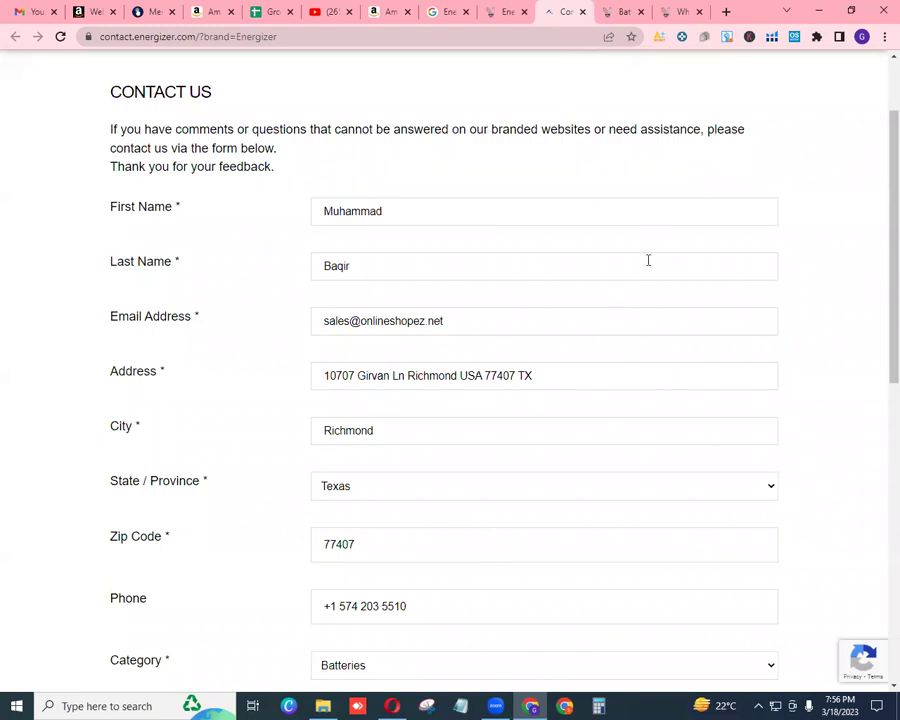
{"action": "double_click", "coordinate": [207, 36]}
{"action": "left_click", "coordinate": [207, 36]}
{"action": "right_click", "coordinate": [207, 36]}
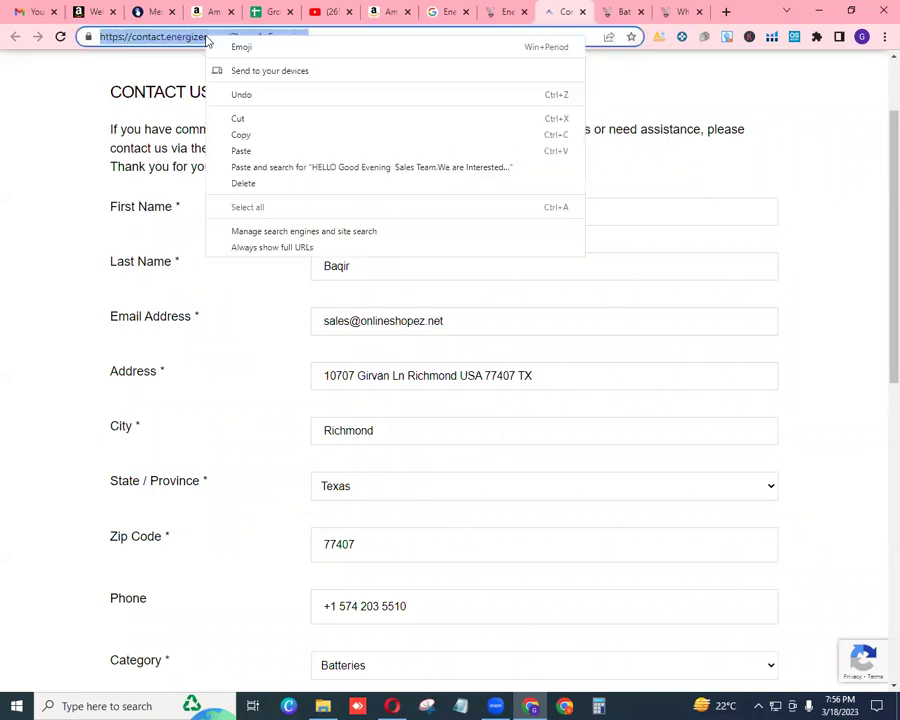
{"action": "left_click", "coordinate": [276, 143]}
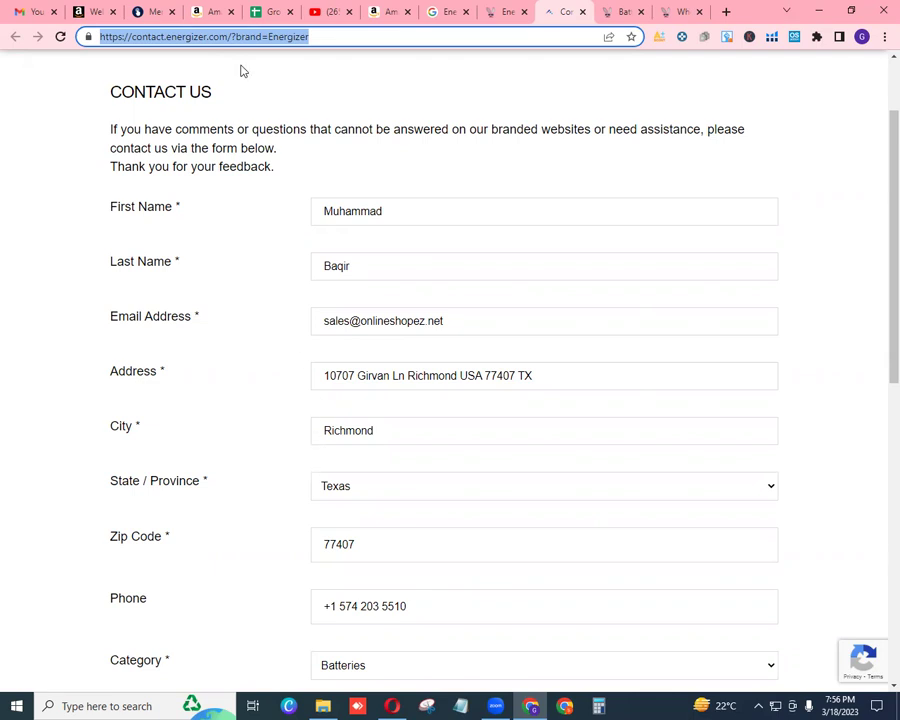
Link the "Form Filled" text in cell E37 of the product list sheet to the copied contact form address
{"action": "left_click", "coordinate": [258, 12]}
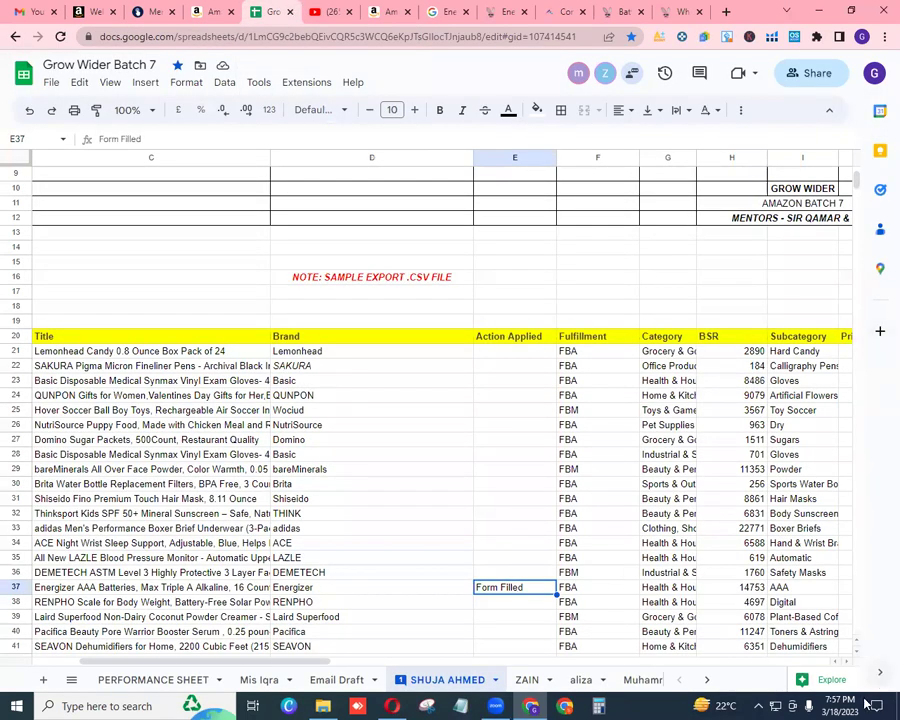
{"action": "left_click", "coordinate": [857, 652]}
{"action": "scroll", "coordinate": [857, 652], "scroll_direction": "down", "scroll_amount": 3}
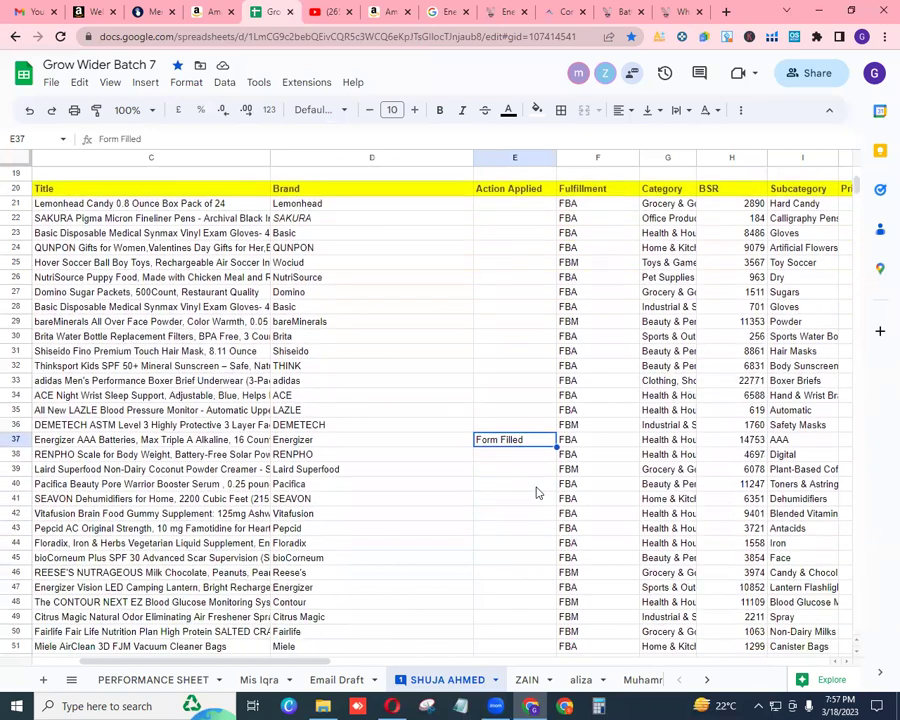
{"action": "left_click", "coordinate": [509, 449]}
{"action": "left_click", "coordinate": [507, 442]}
{"action": "right_click", "coordinate": [508, 442]}
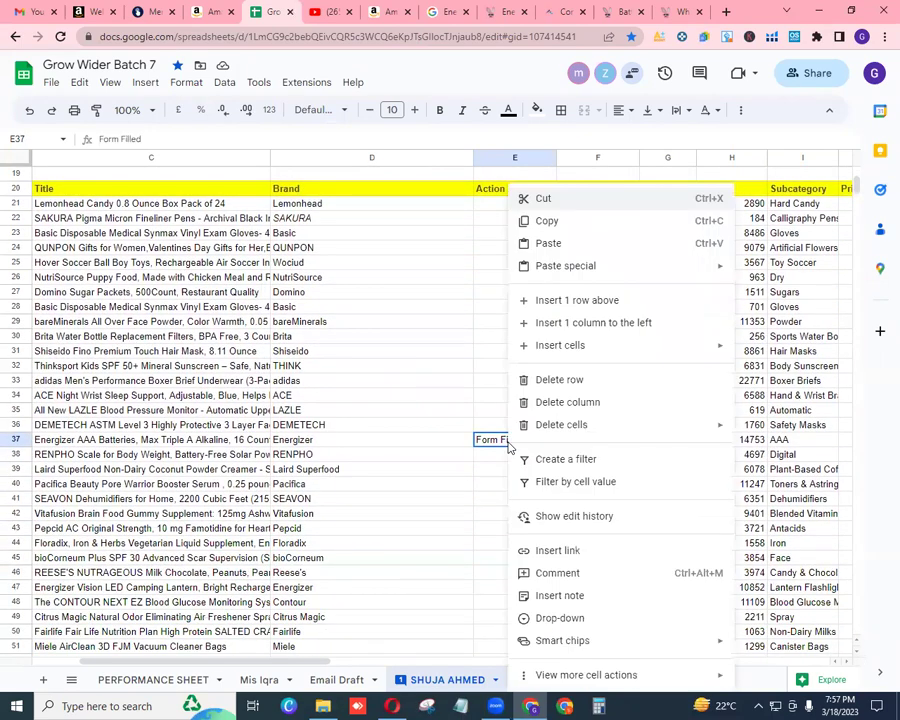
{"action": "left_click", "coordinate": [553, 558]}
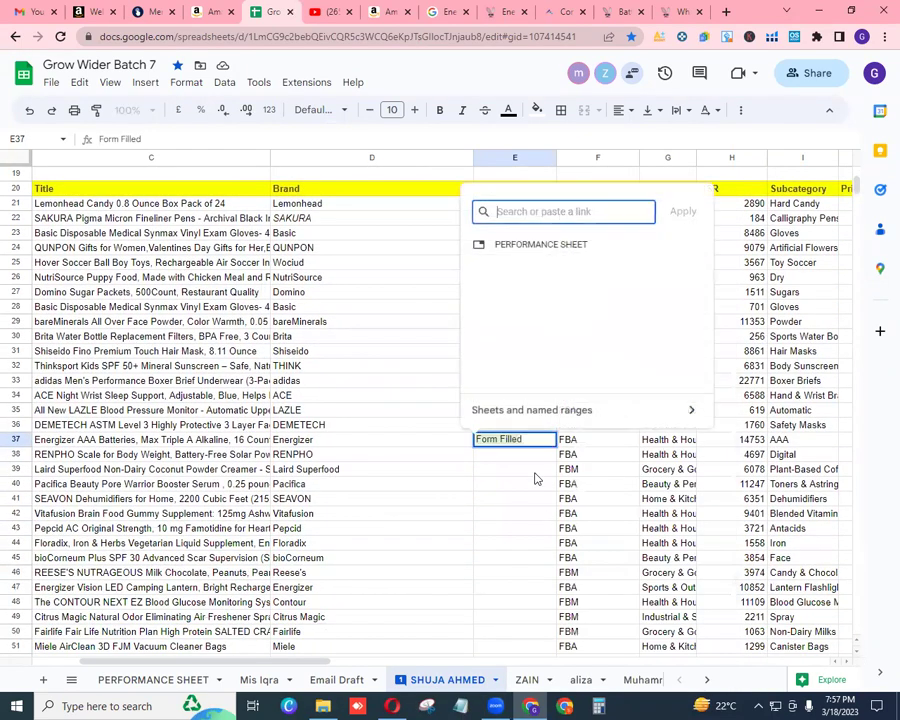
{"action": "right_click", "coordinate": [580, 209]}
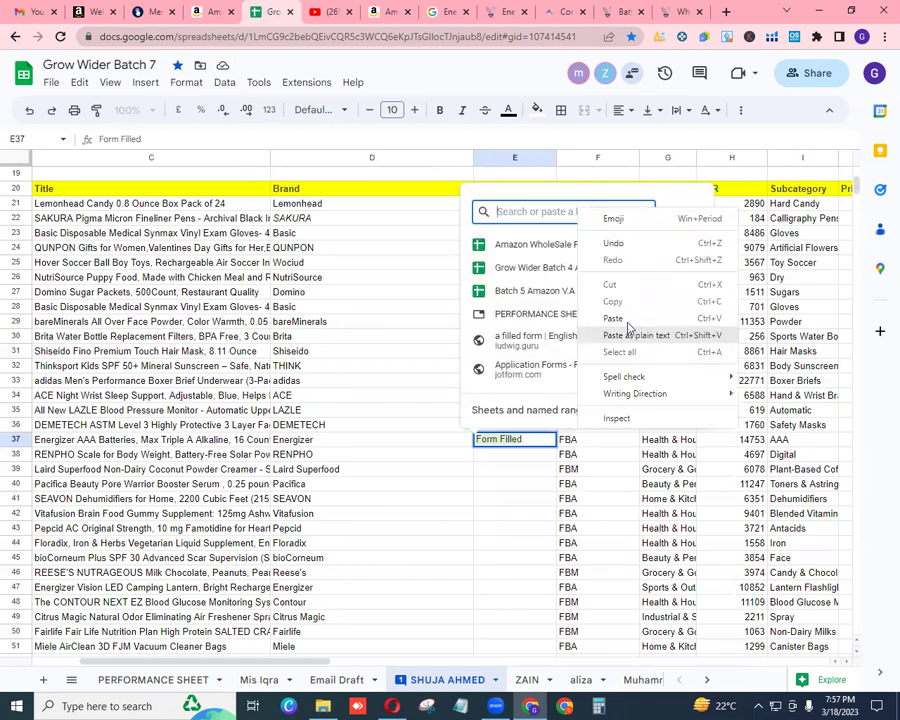
{"action": "left_click", "coordinate": [625, 316]}
{"action": "left_click", "coordinate": [684, 211]}
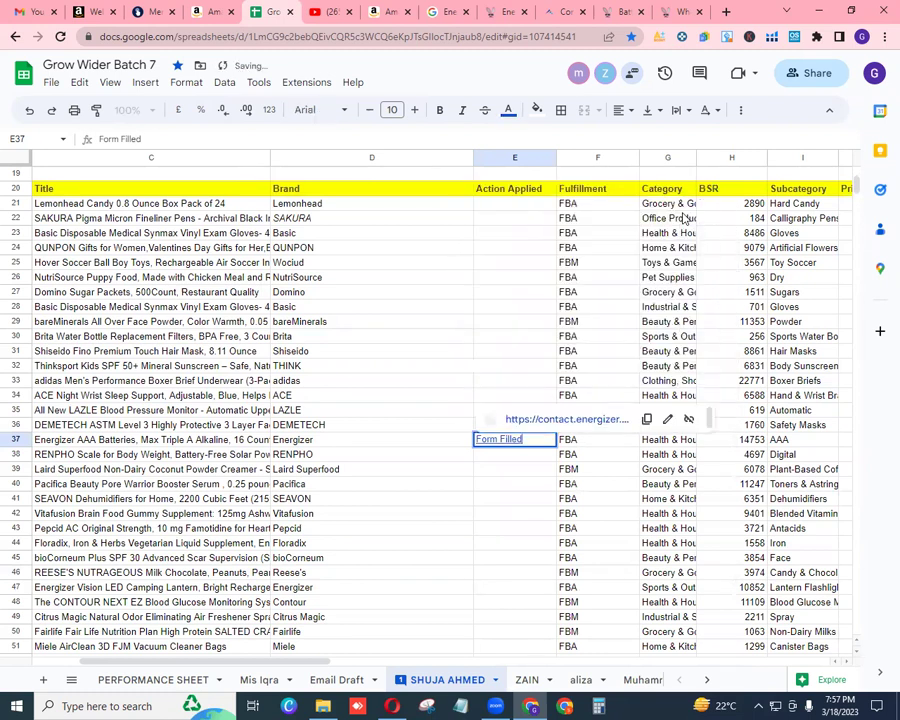
{"action": "left_click", "coordinate": [522, 457]}
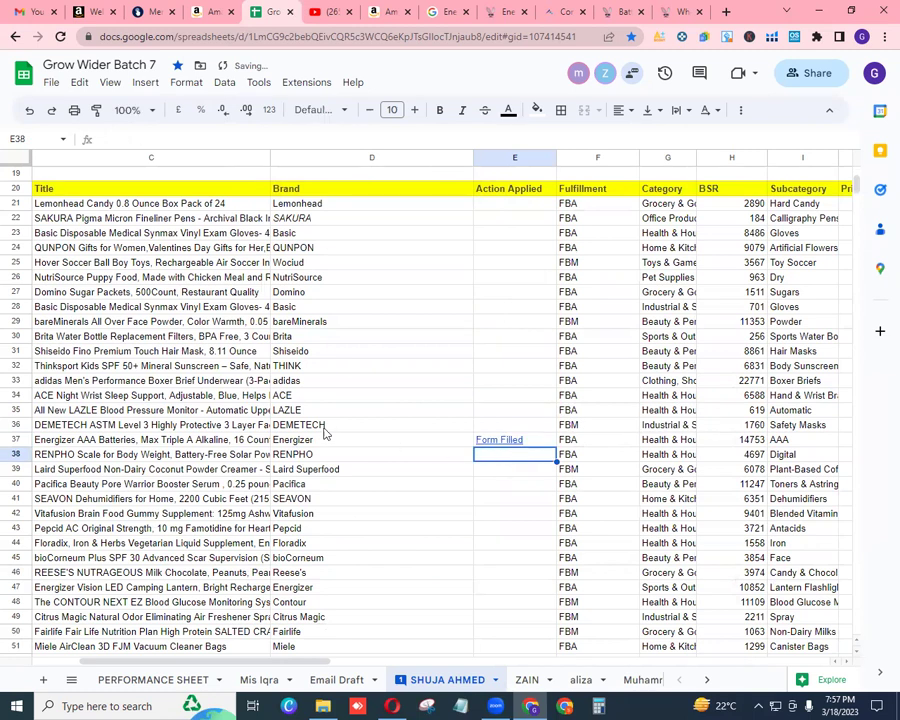
{"action": "left_click", "coordinate": [520, 441]}
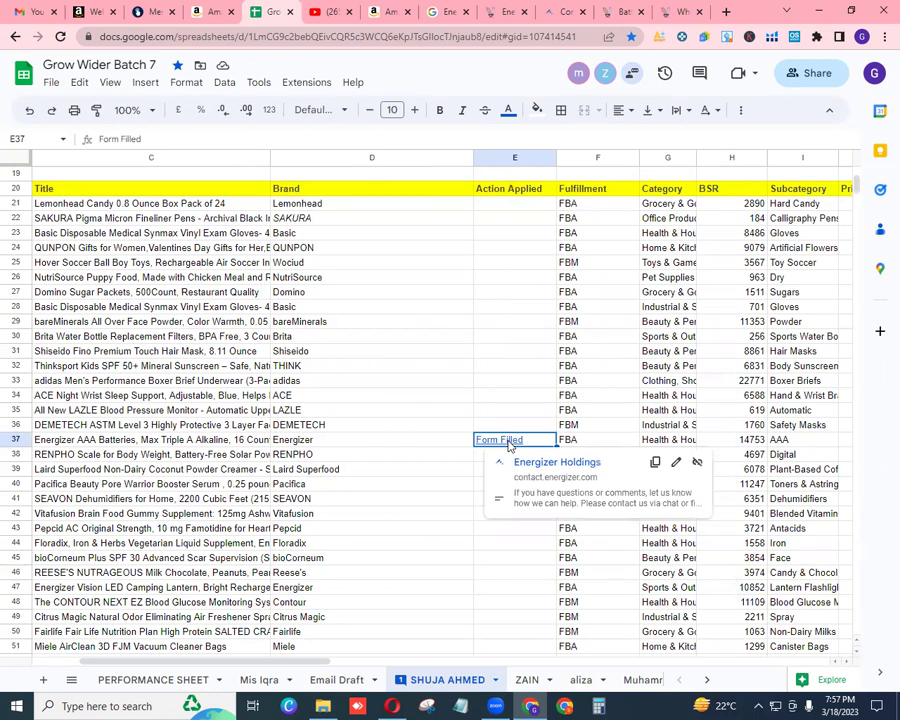
Enter "Email Send" in cell E36 under Action Applied for the DEMETECH row
{"action": "left_click", "coordinate": [508, 427]}
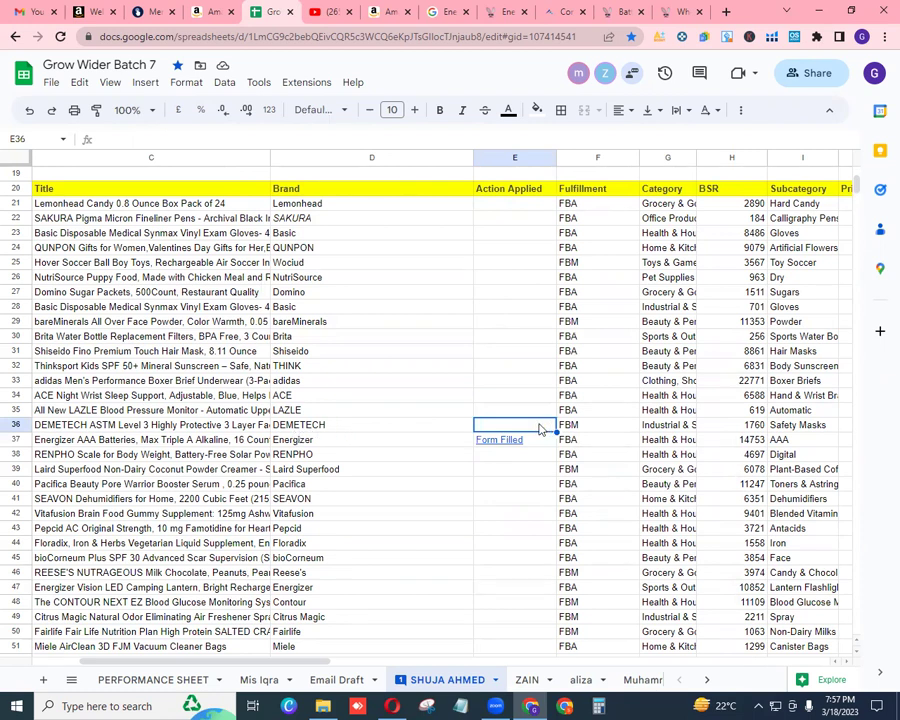
{"action": "type", "text": "Ema"}
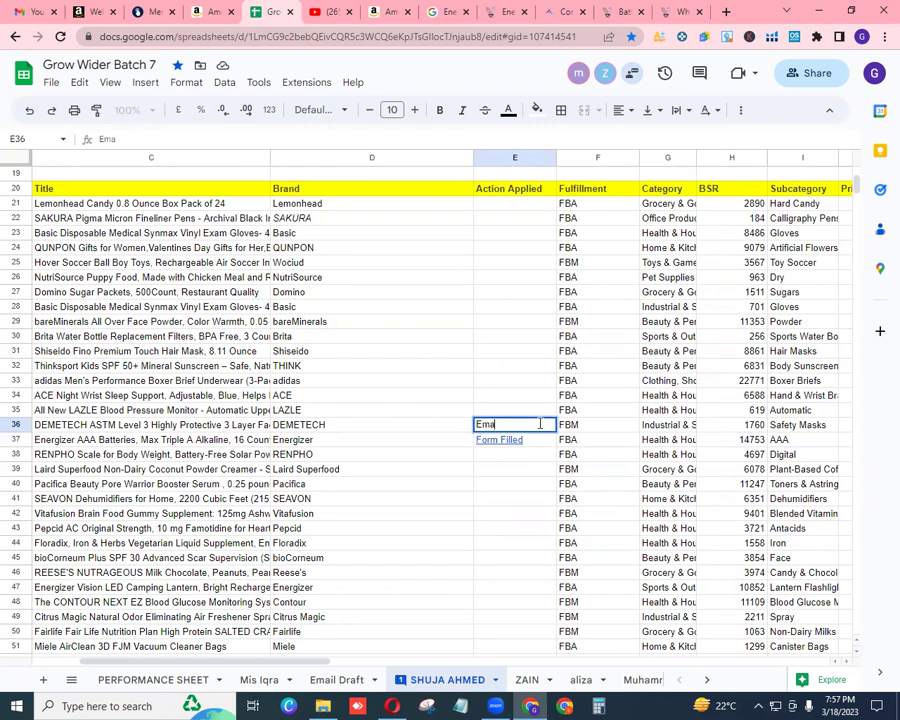
{"action": "type", "text": "il Send"}
{"action": "key", "text": "ctrl+Return"}
Open the Contact Us page from the footer of Energizer's batteries page, copy its web address and return to the product list sheet
{"action": "left_click", "coordinate": [613, 12]}
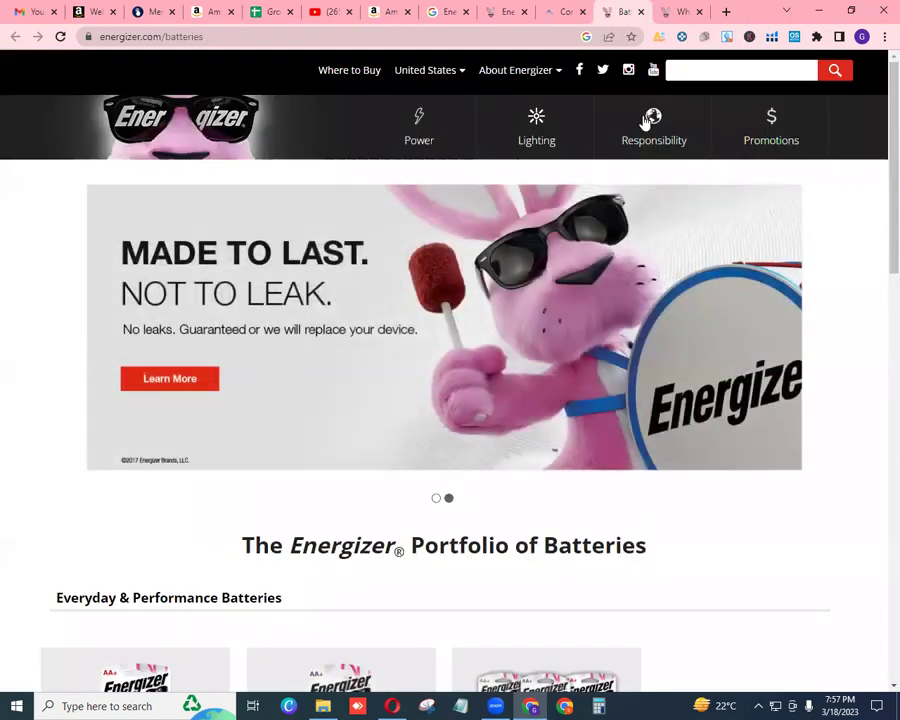
{"action": "scroll", "coordinate": [876, 297], "scroll_direction": "down", "scroll_amount": 15}
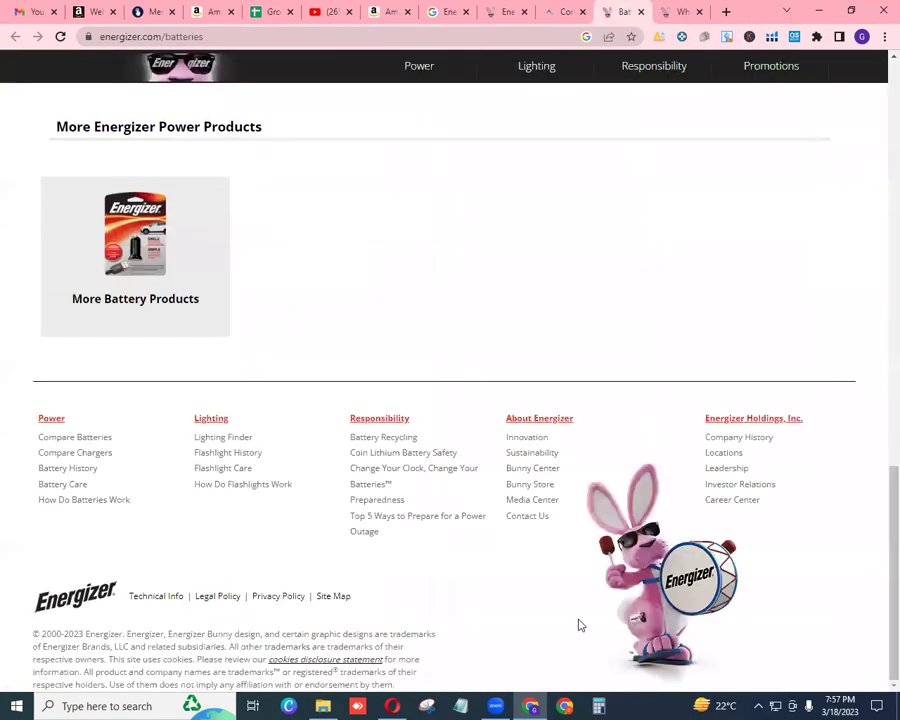
{"action": "left_click", "coordinate": [522, 517]}
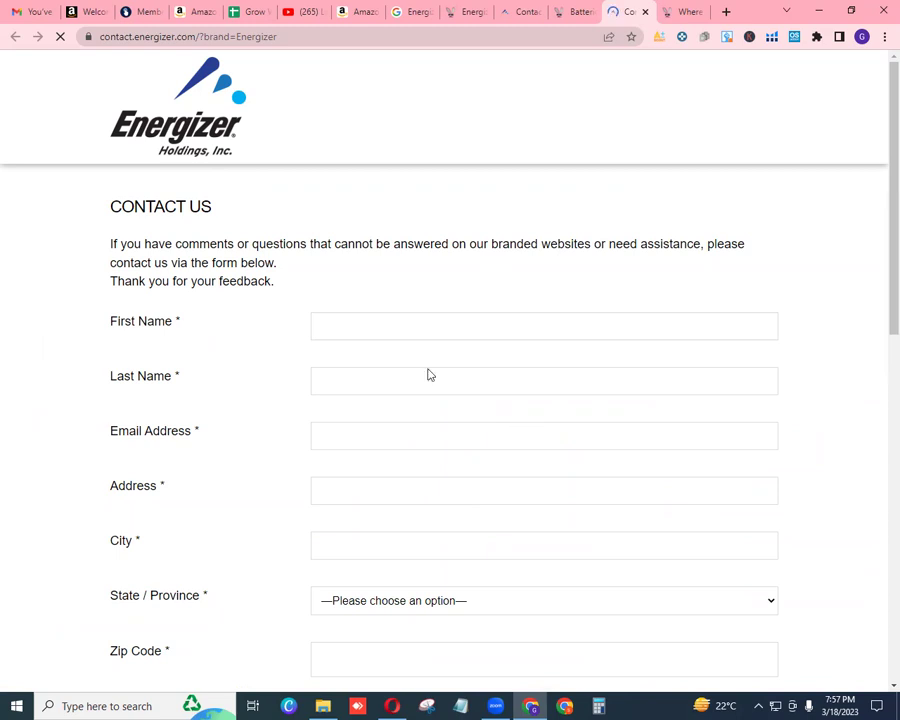
{"action": "double_click", "coordinate": [202, 36]}
{"action": "left_click", "coordinate": [202, 36]}
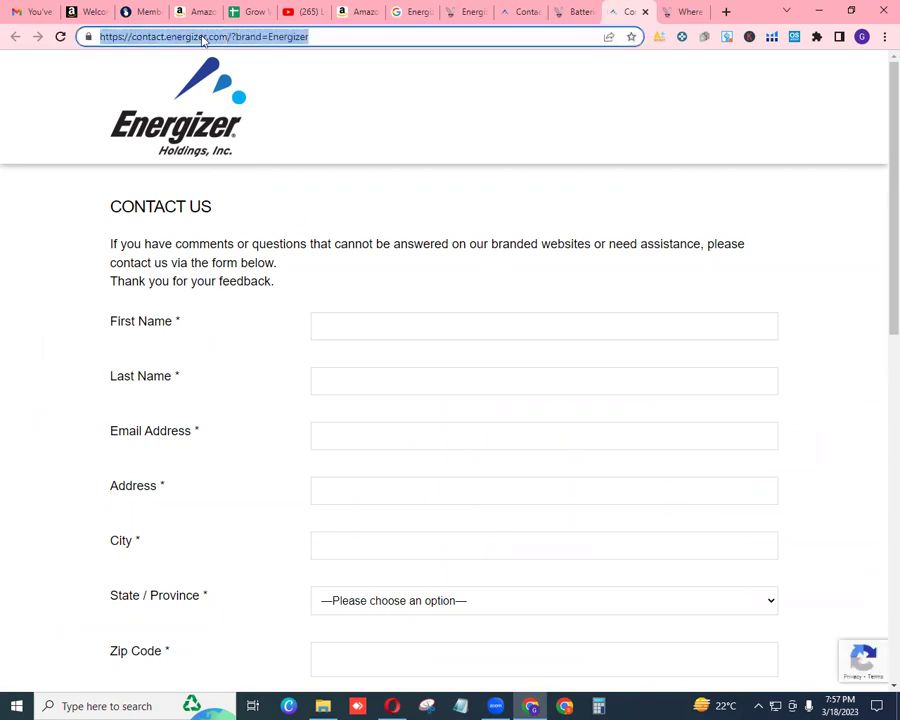
{"action": "right_click", "coordinate": [203, 38]}
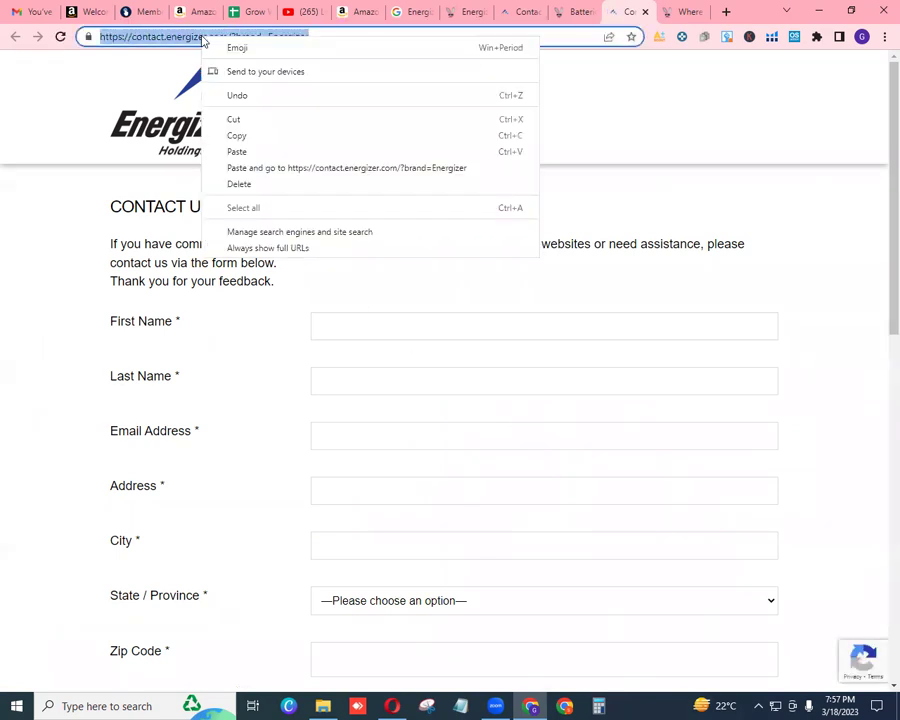
{"action": "left_click", "coordinate": [261, 140]}
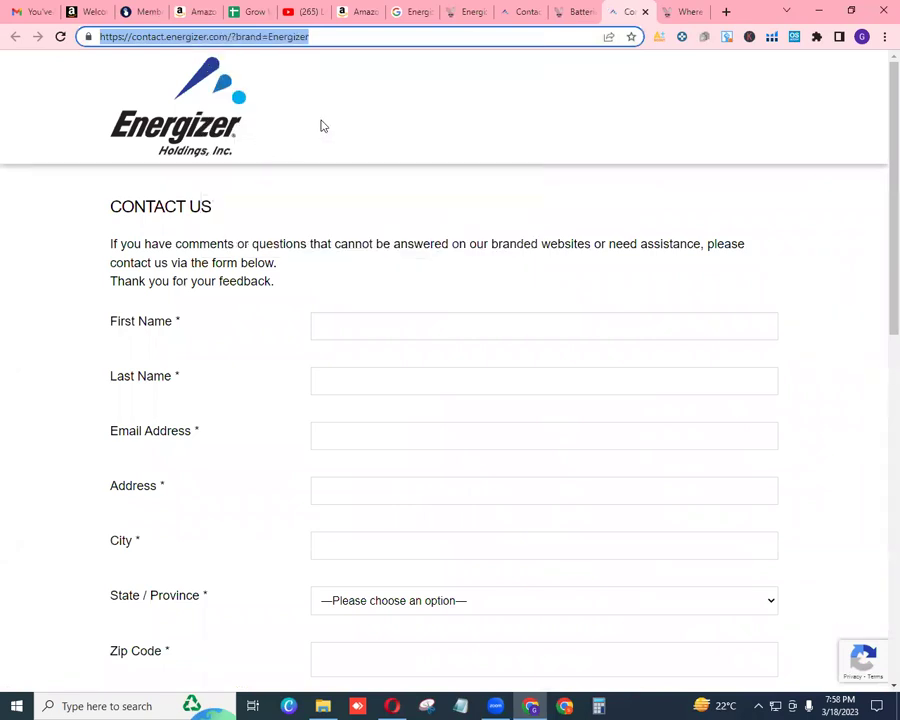
{"action": "left_click", "coordinate": [254, 13]}
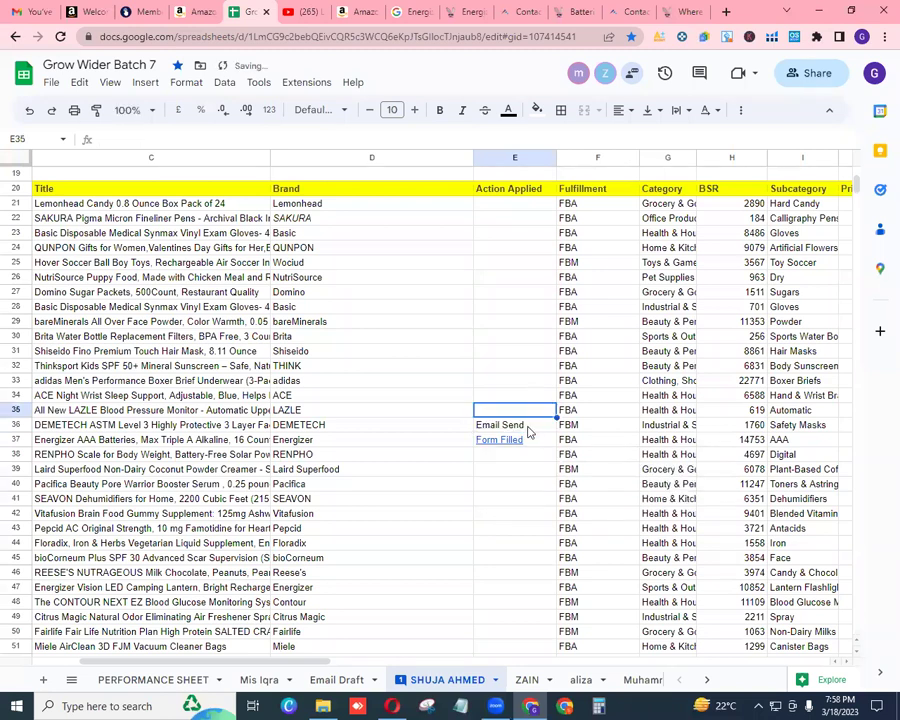
{"action": "right_click", "coordinate": [530, 424]}
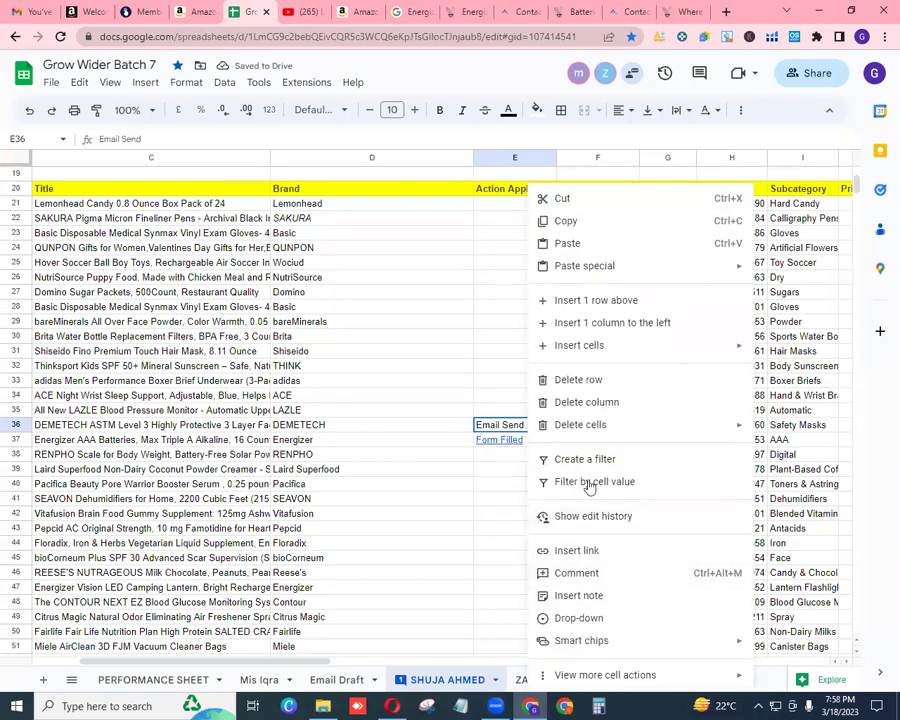
{"action": "left_click", "coordinate": [624, 323]}
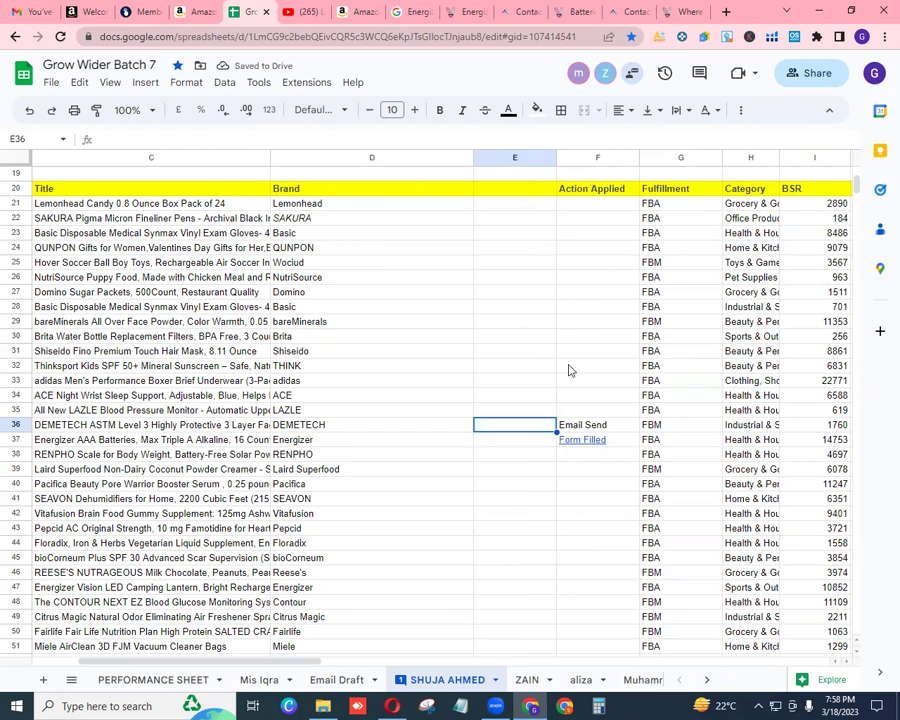
{"action": "key", "text": "ctrl+z"}
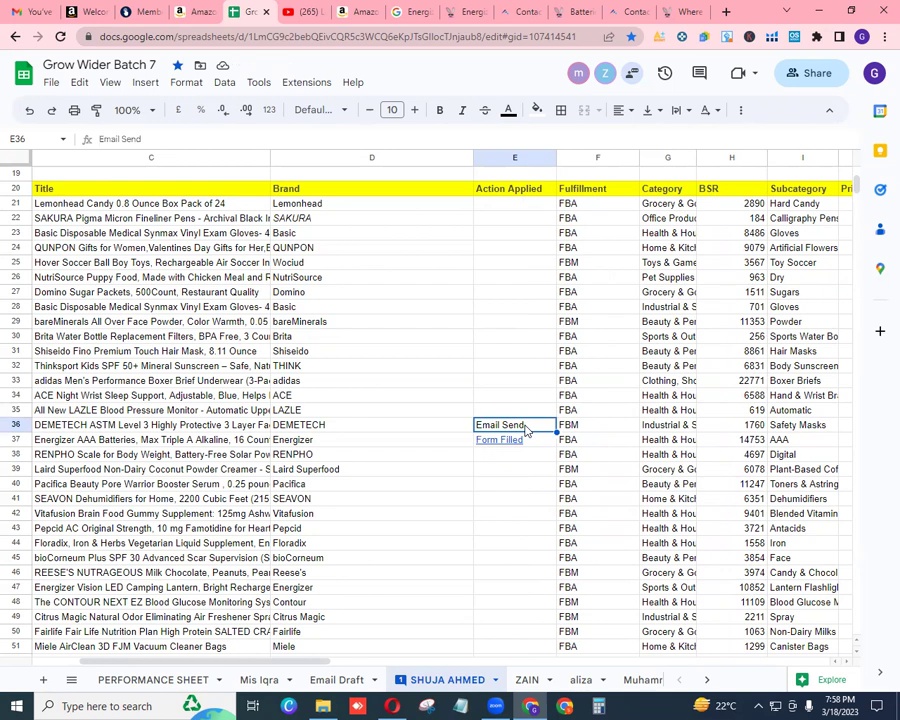
{"action": "right_click", "coordinate": [527, 428]}
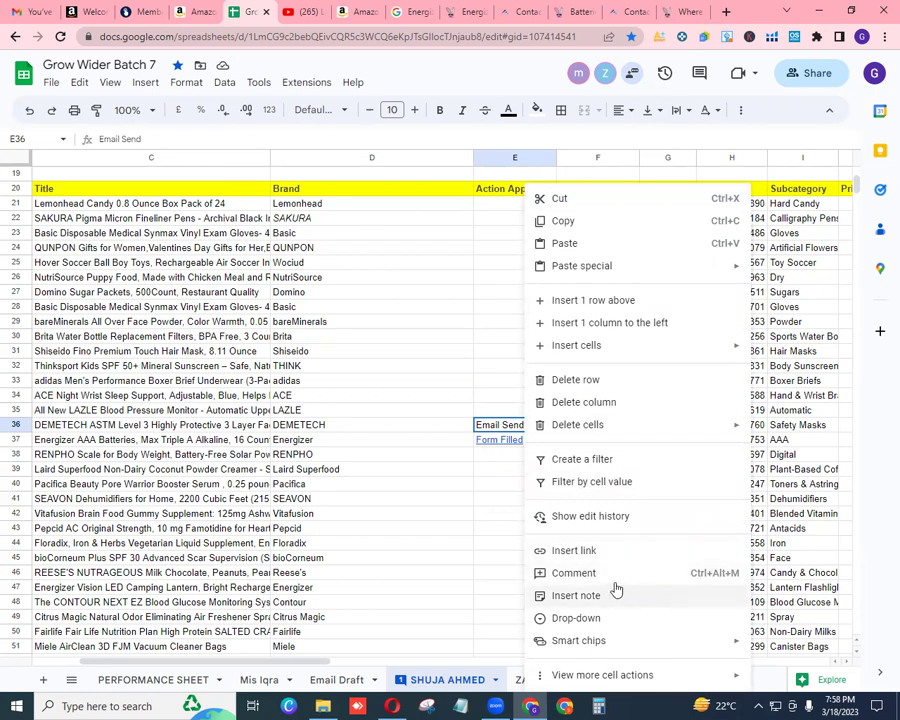
{"action": "left_click", "coordinate": [605, 552]}
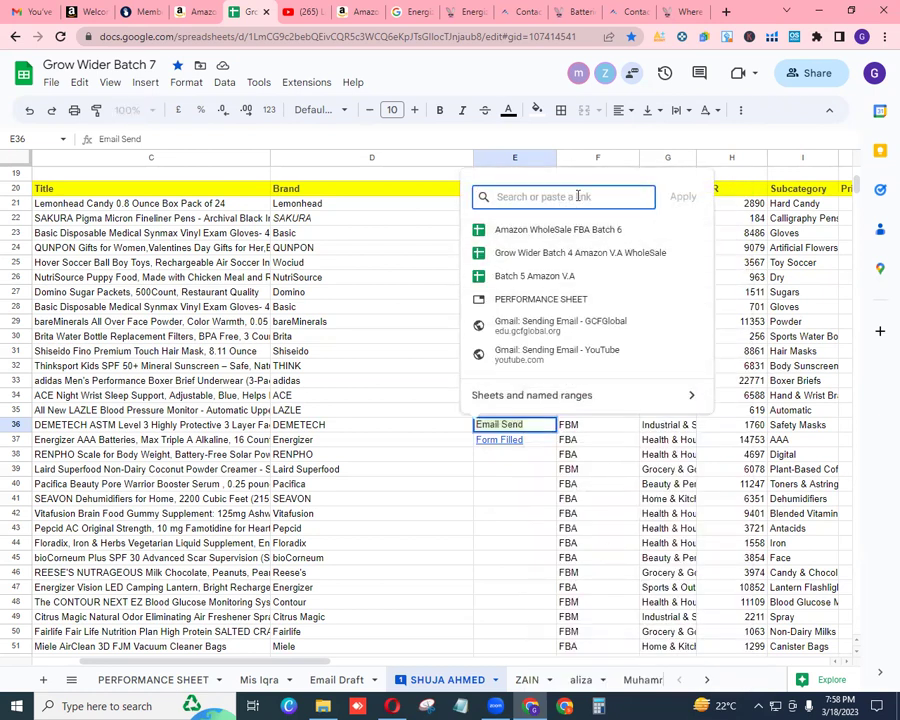
{"action": "right_click", "coordinate": [579, 197]}
{"action": "left_click", "coordinate": [620, 310]}
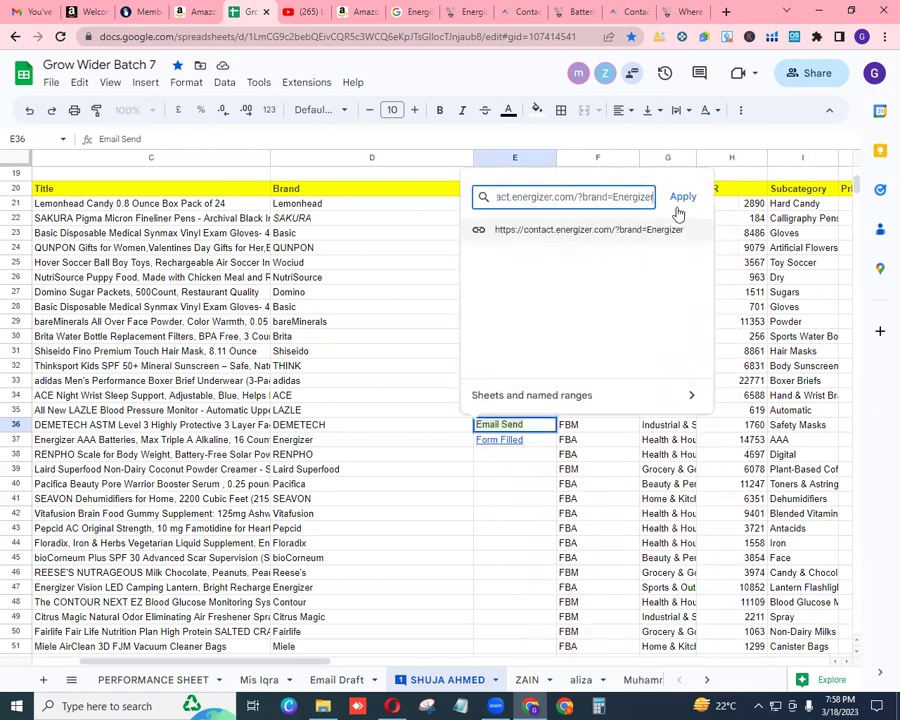
{"action": "left_click", "coordinate": [680, 196]}
{"action": "left_click", "coordinate": [530, 472]}
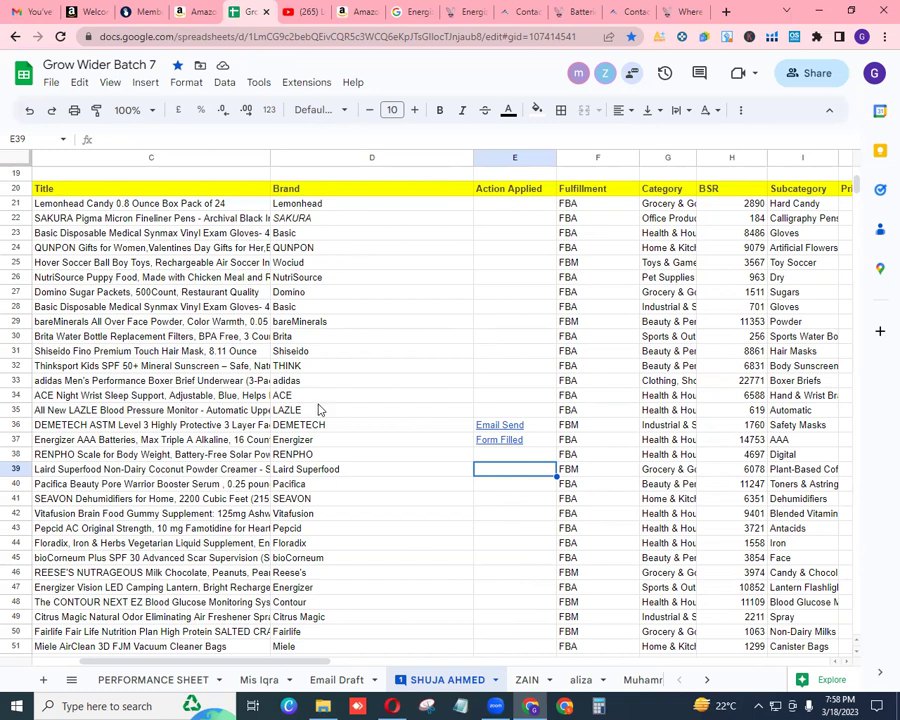
{"action": "left_click", "coordinate": [514, 396]}
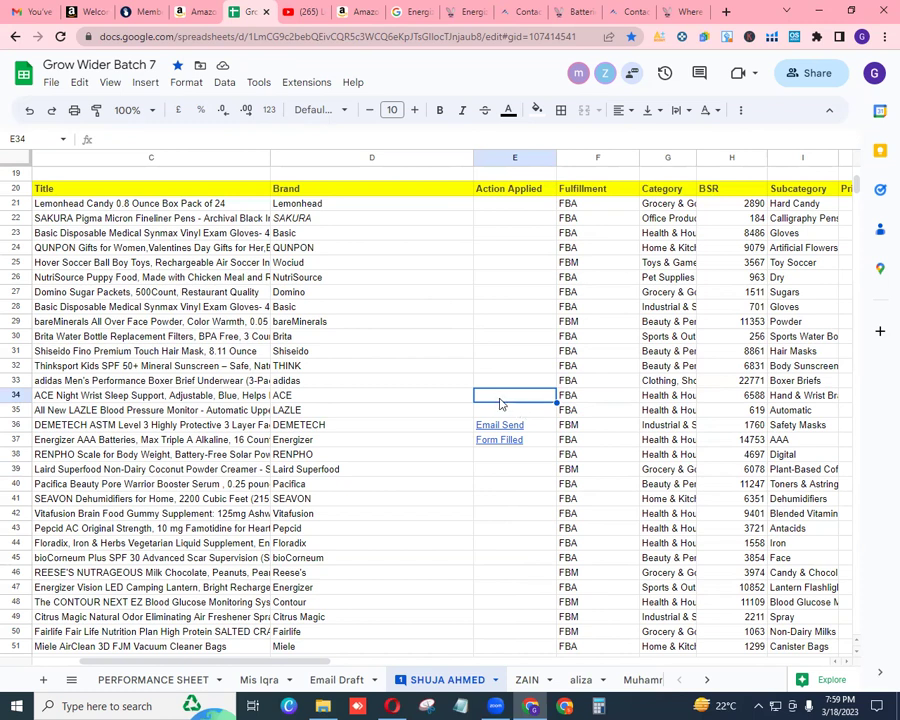
{"action": "left_click", "coordinate": [500, 457]}
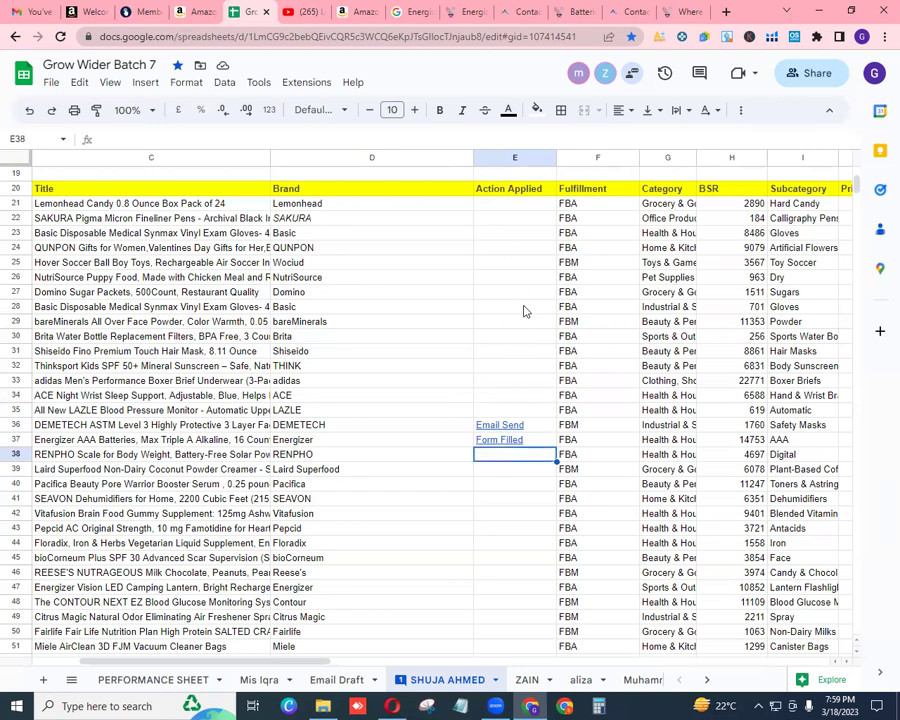
{"action": "left_click", "coordinate": [345, 592]}
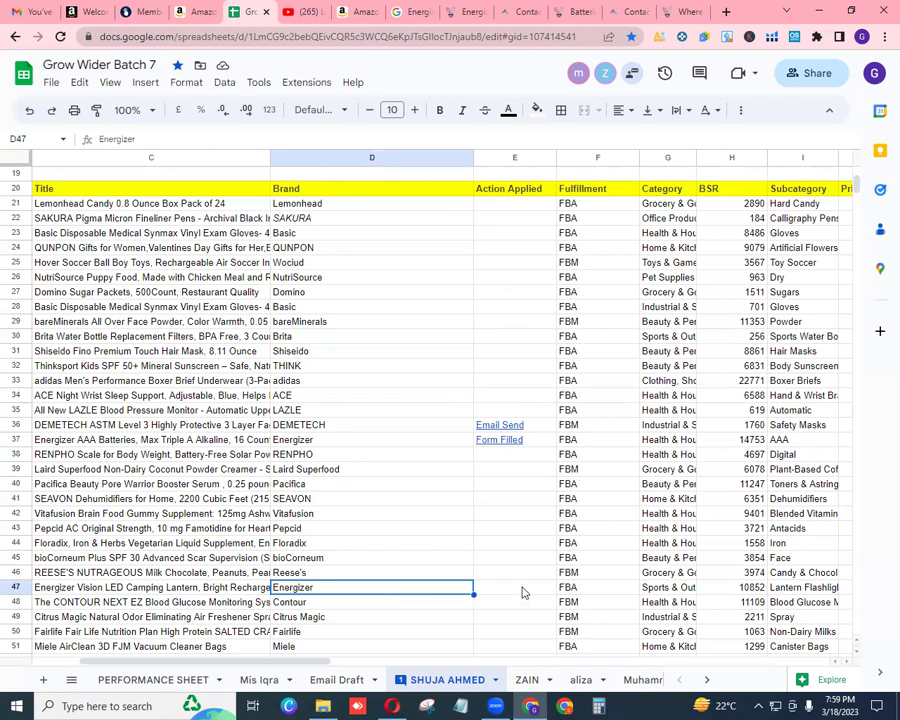
Review the brands listed from row 21 down and the linked entries in the Action Applied column
{"action": "left_click", "coordinate": [521, 590]}
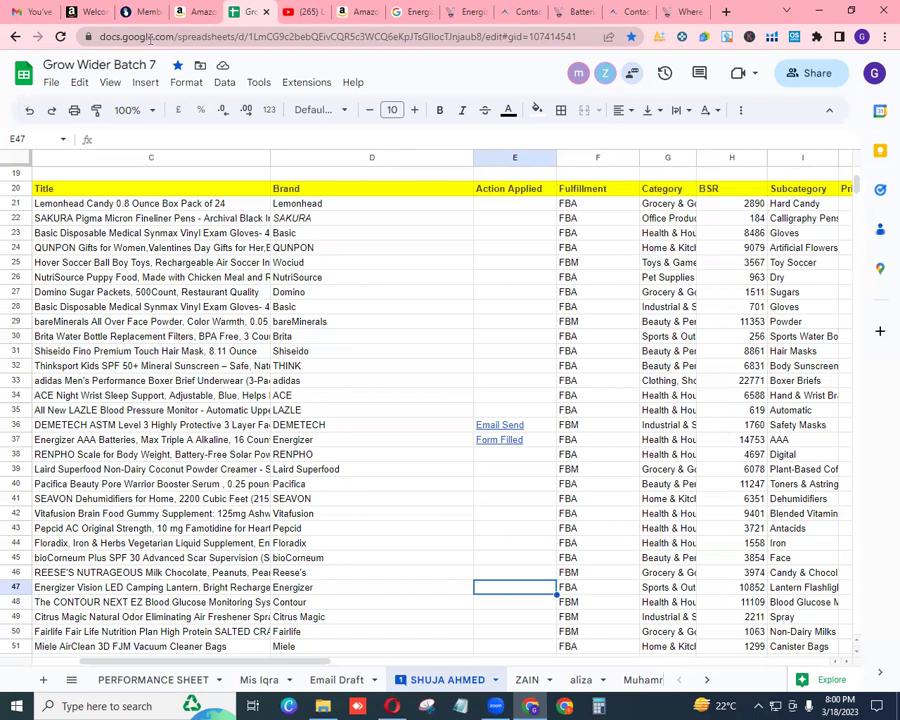
{"action": "left_click", "coordinate": [327, 205]}
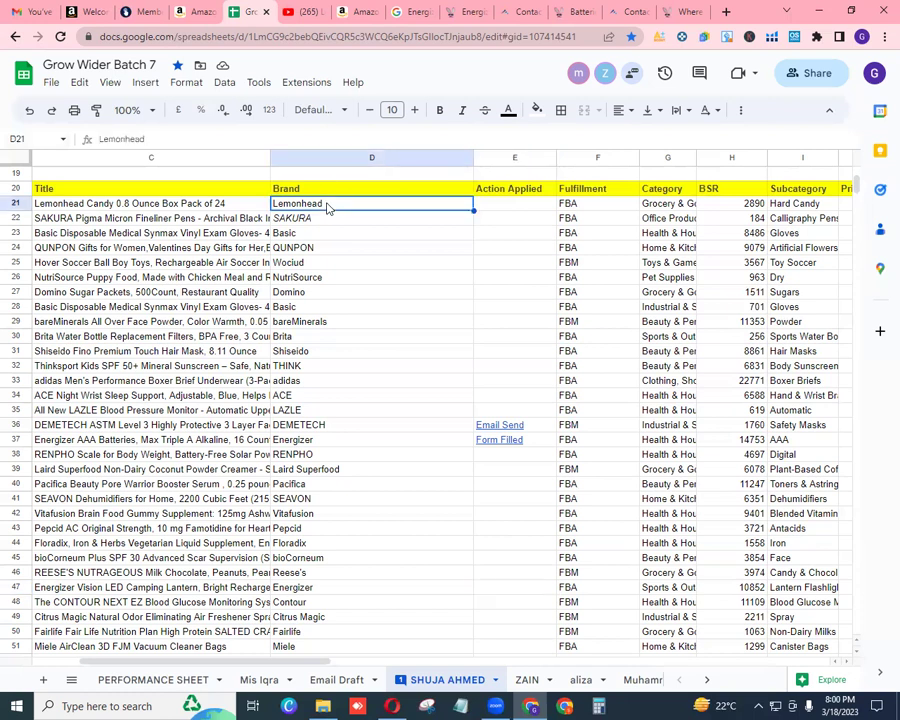
{"action": "left_click", "coordinate": [363, 252]}
{"action": "left_click", "coordinate": [387, 310]}
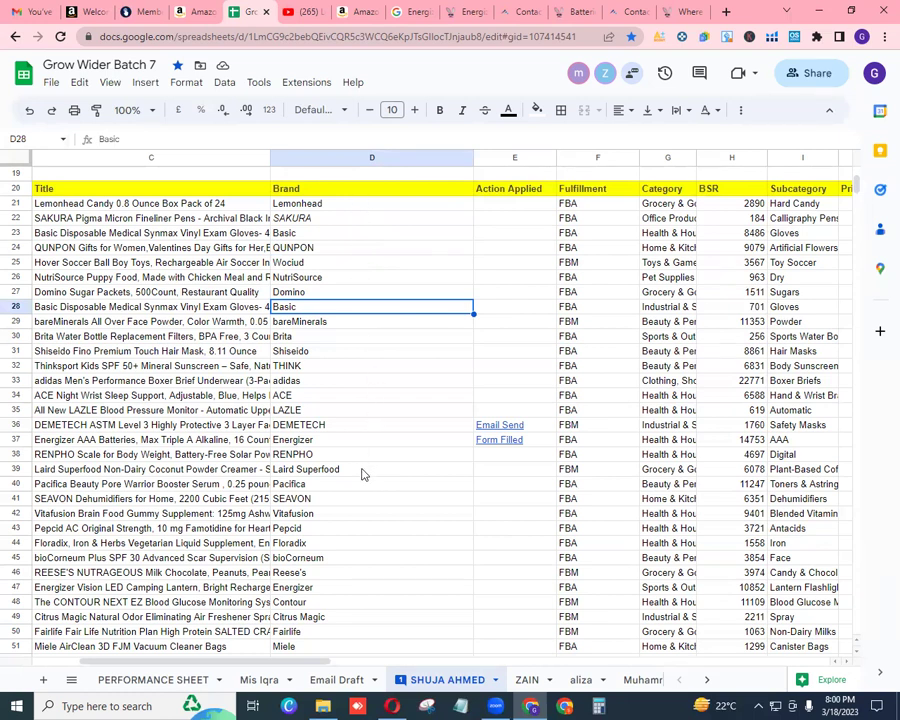
{"action": "left_click", "coordinate": [346, 206]}
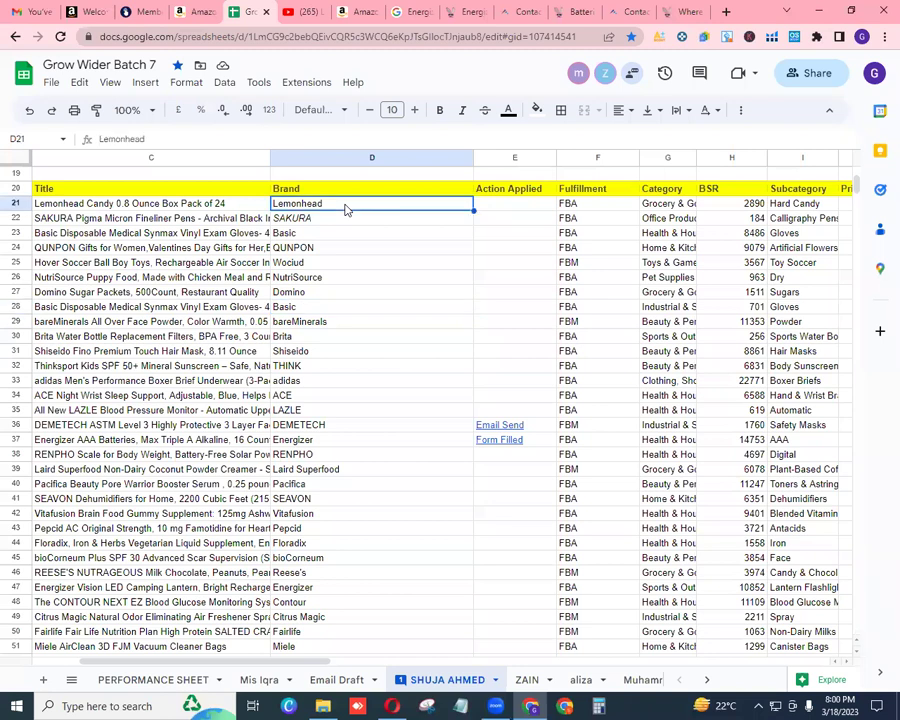
{"action": "left_click", "coordinate": [140, 206]}
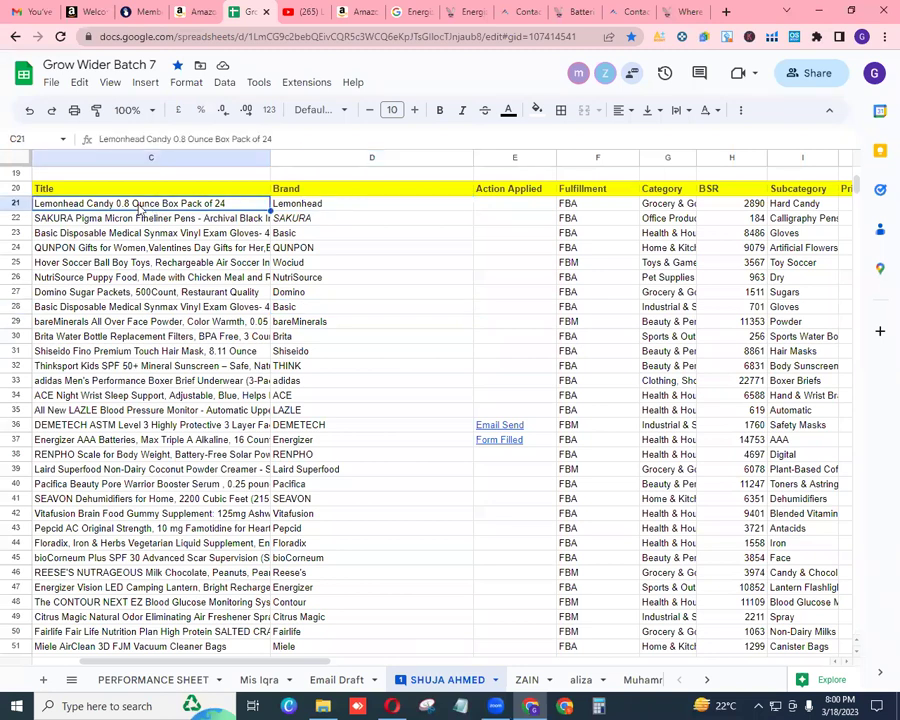
{"action": "left_click", "coordinate": [344, 205]}
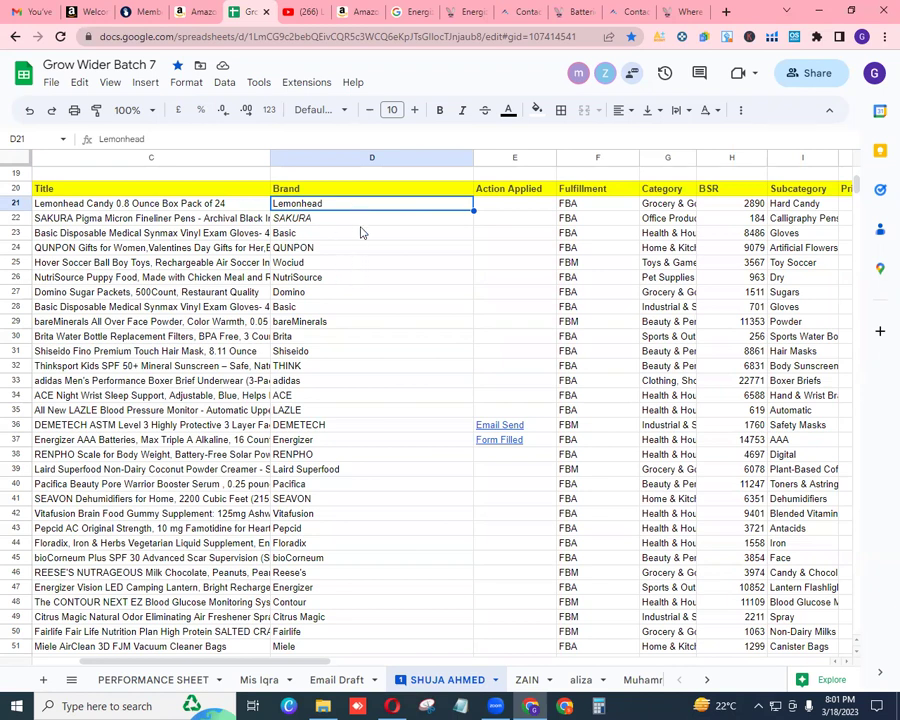
{"action": "left_click", "coordinate": [362, 262]}
{"action": "left_click", "coordinate": [362, 322]}
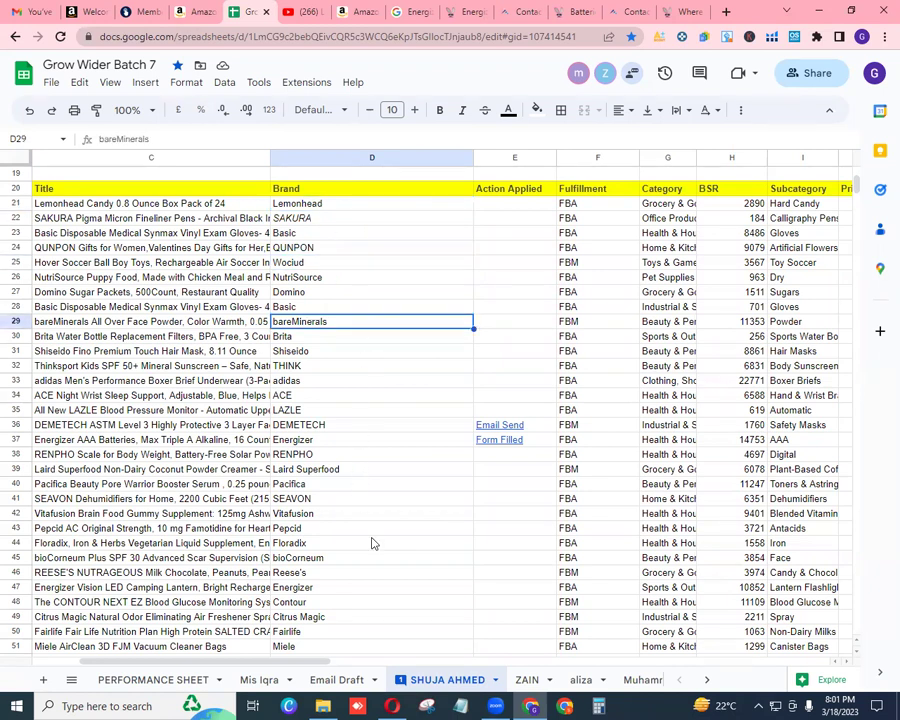
{"action": "left_click", "coordinate": [365, 204]}
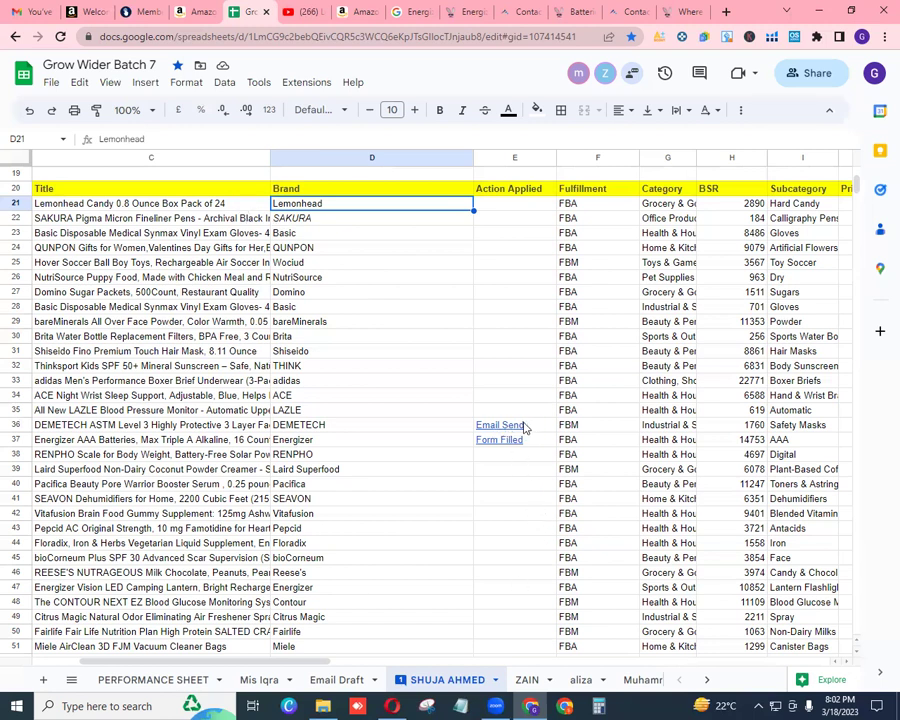
{"action": "mouse_move", "coordinate": [500, 442]}
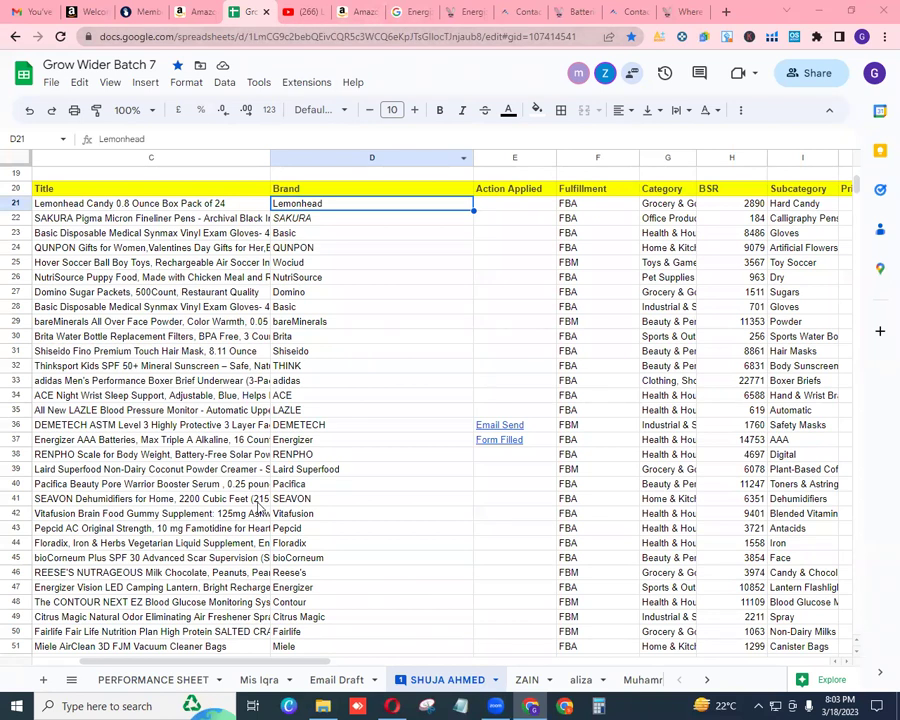
Look at the message template in the Email Draft sheet and review the filled-in Energizer contact form from the name fields to the attachments
{"action": "left_click", "coordinate": [338, 679]}
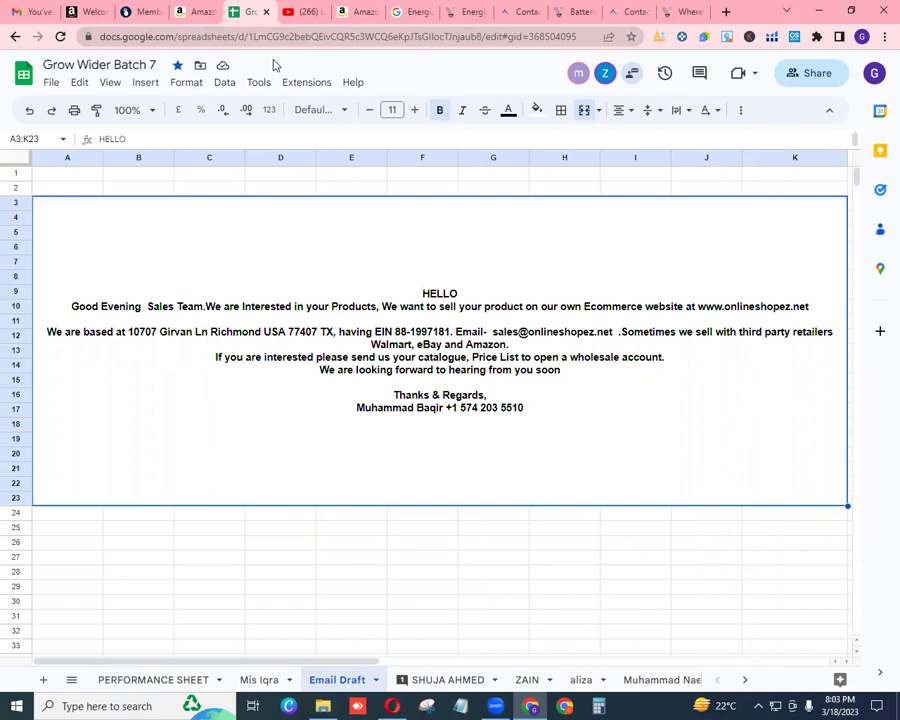
{"action": "left_click", "coordinate": [578, 11]}
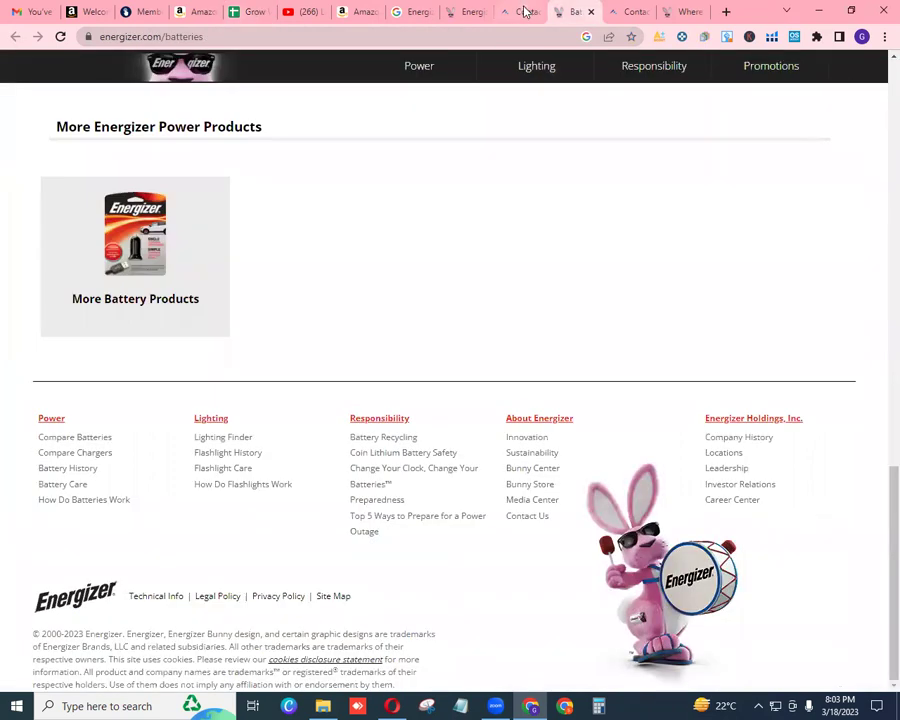
{"action": "left_click", "coordinate": [524, 11]}
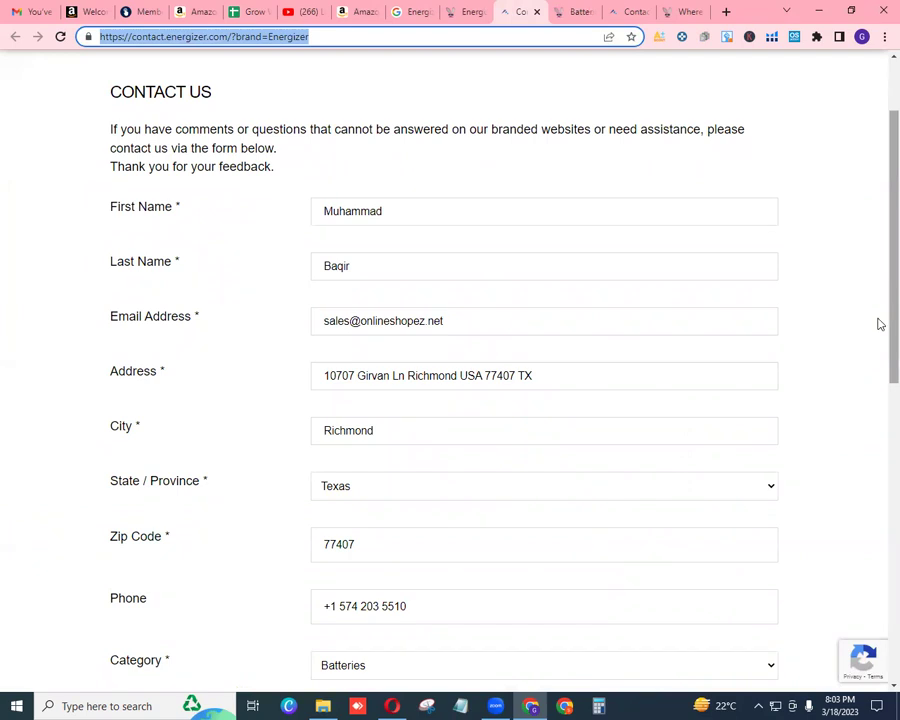
{"action": "left_click_drag", "start_coordinate": [880, 324], "coordinate": [880, 580]}
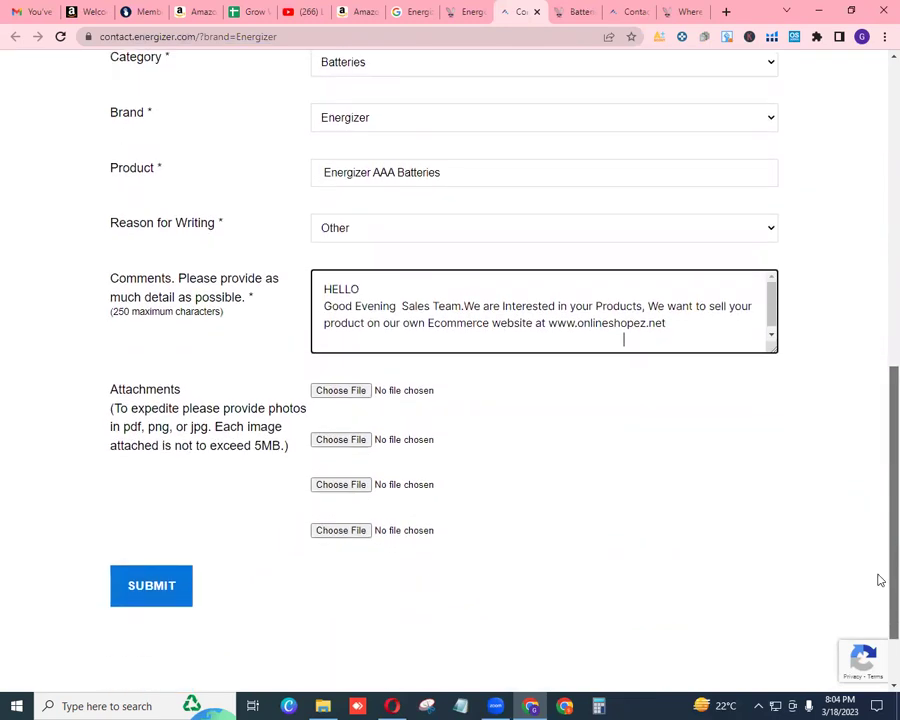
{"action": "scroll", "coordinate": [860, 575], "scroll_direction": "down", "scroll_amount": 1}
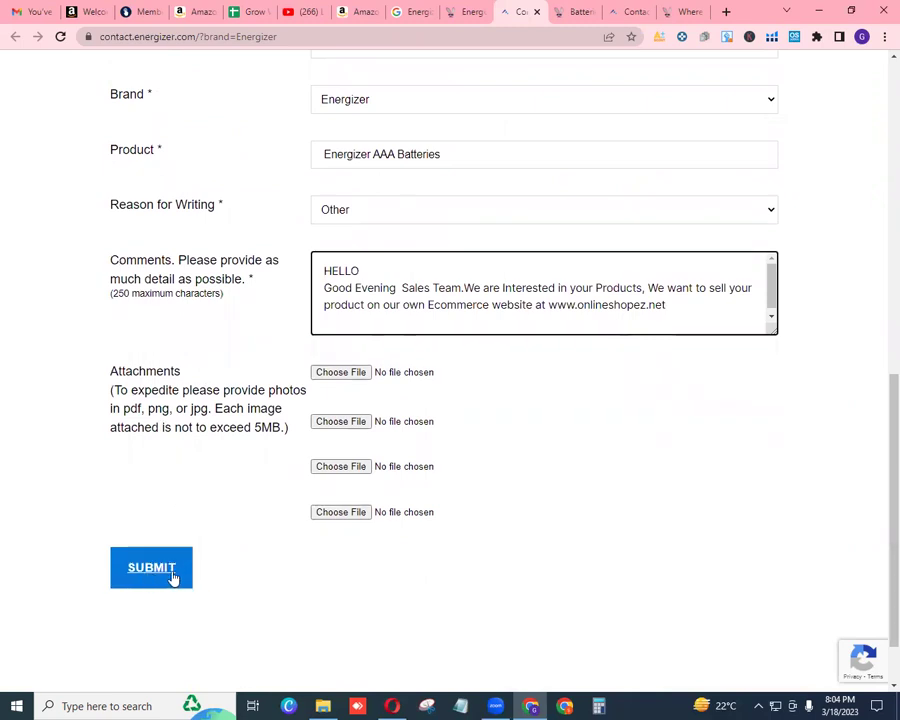
{"action": "left_click_drag", "start_coordinate": [880, 443], "coordinate": [880, 238]}
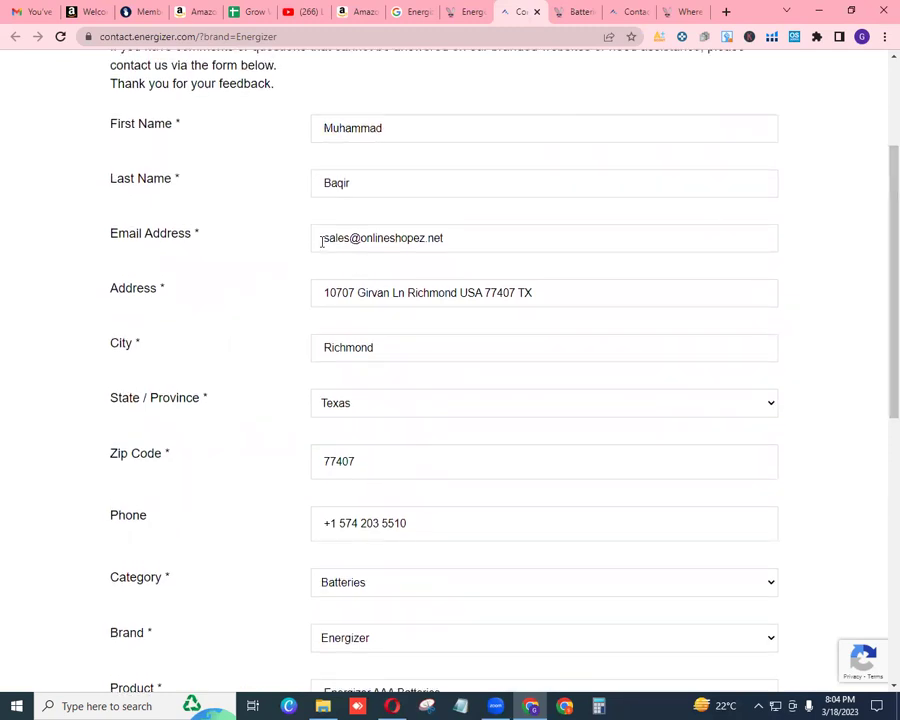